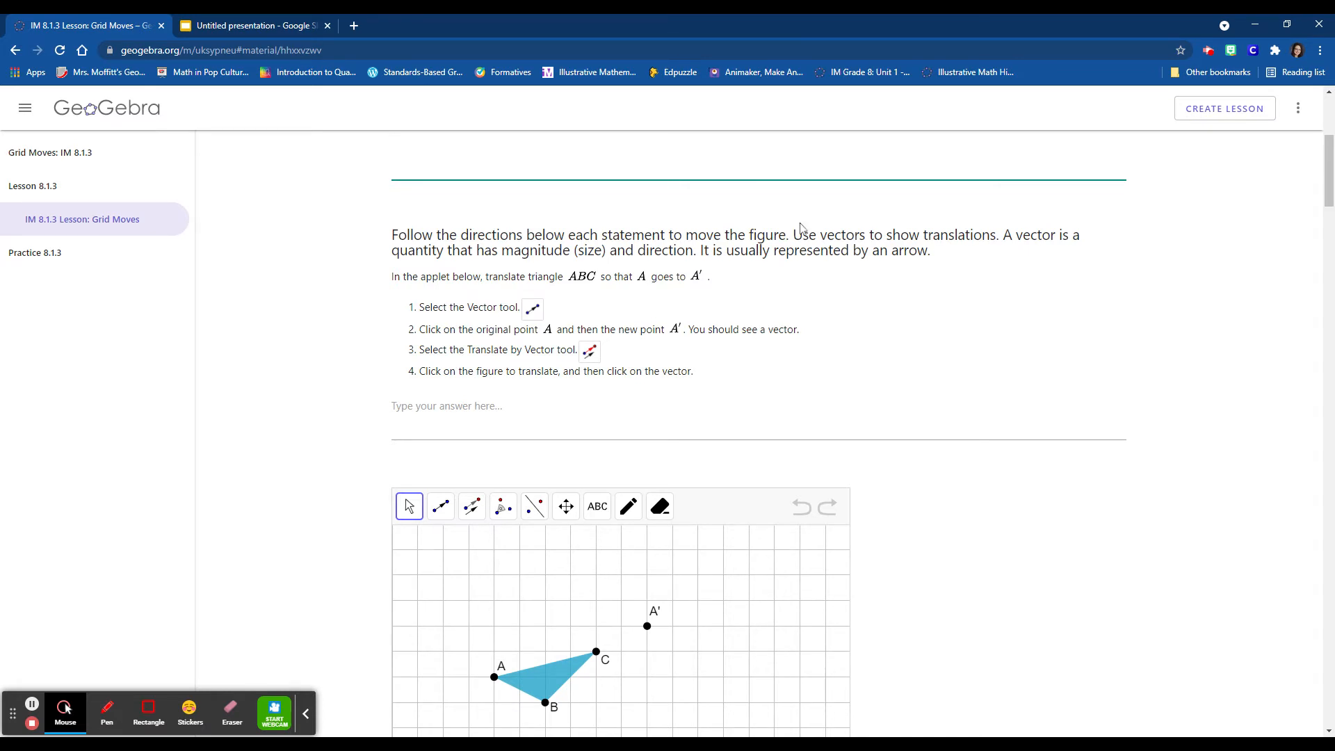
- Review the four transformation types in the Google Slides notes, return to the GeoGebra lesson and read the first translation task
drag(793, 235, 996, 235)
click(997, 238)
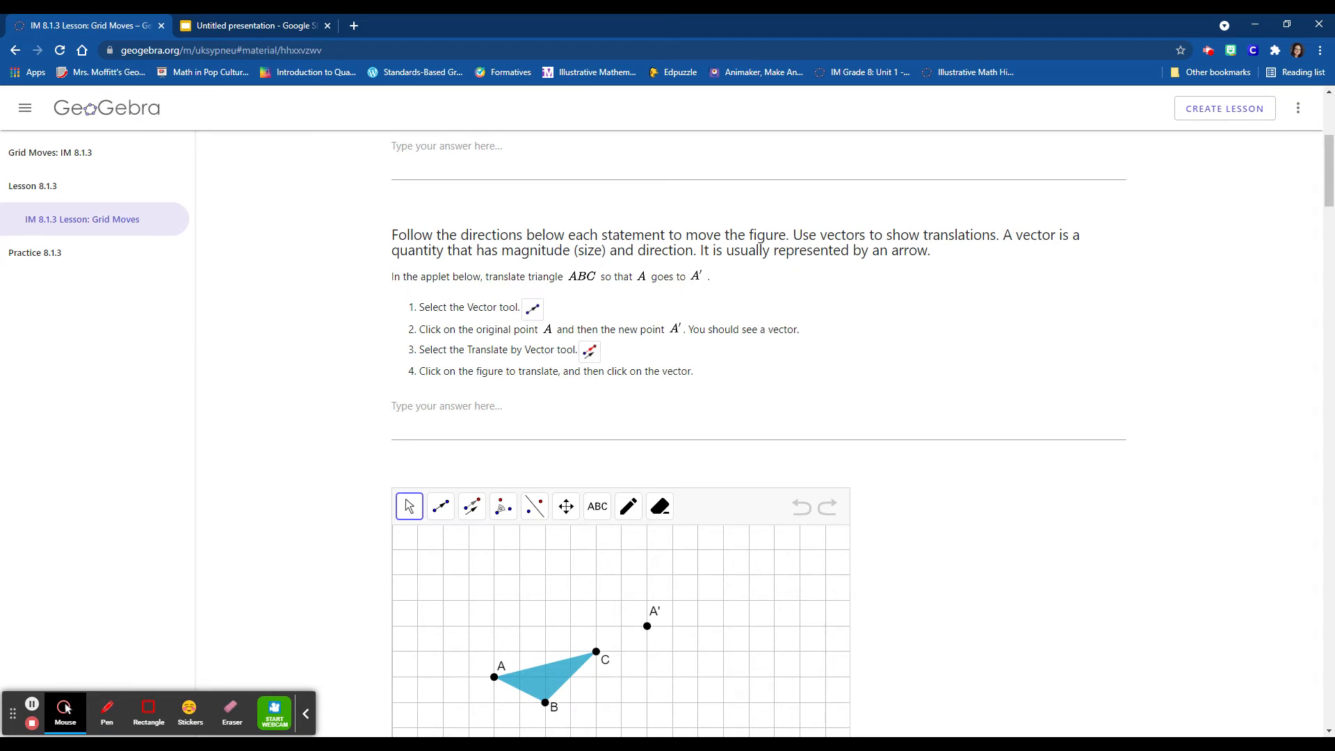
click(244, 25)
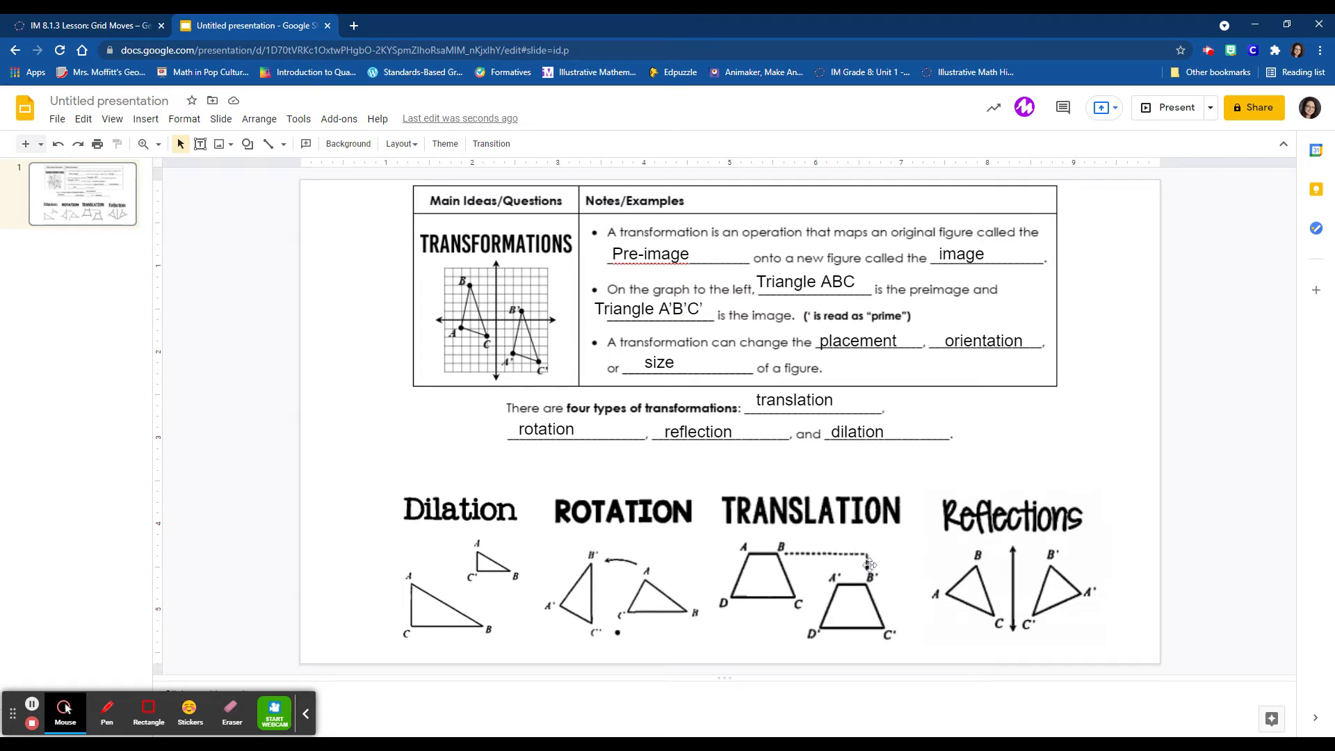
click(98, 25)
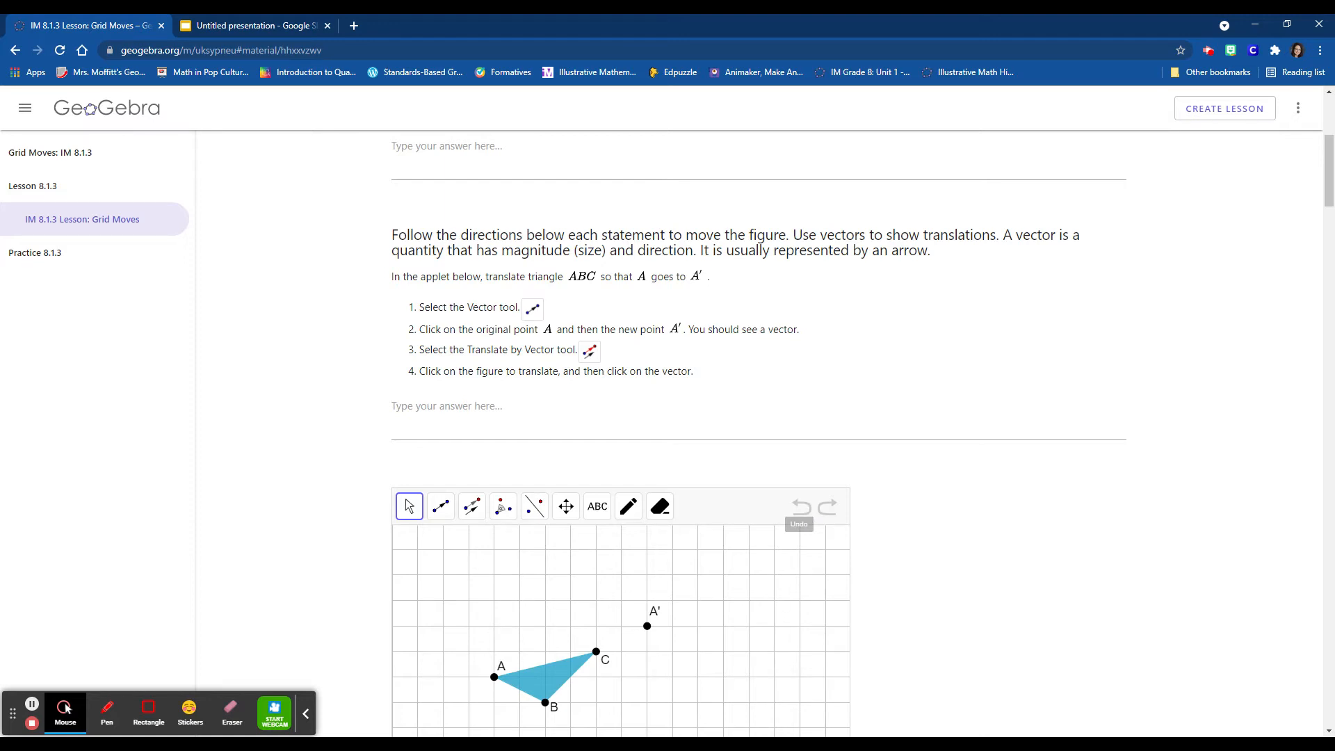
scroll(836, 549, down, 3)
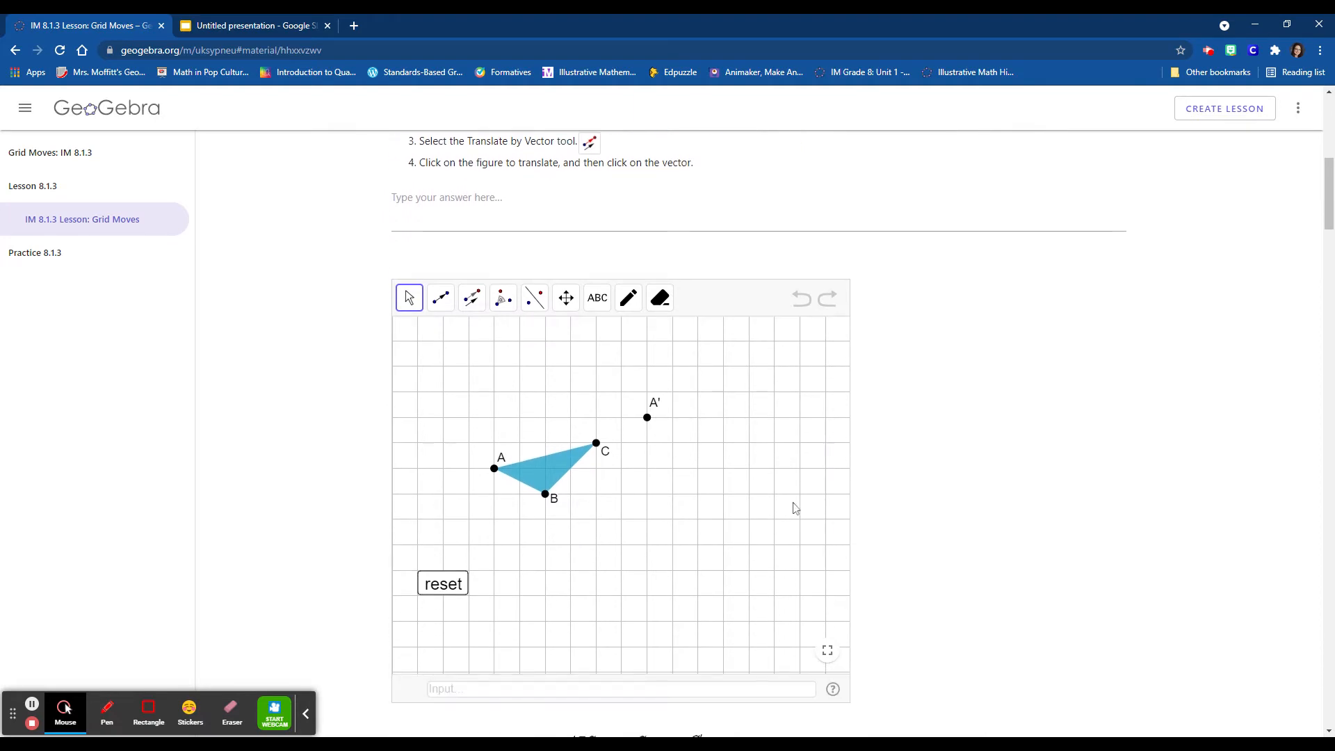
scroll(541, 509, up, 3)
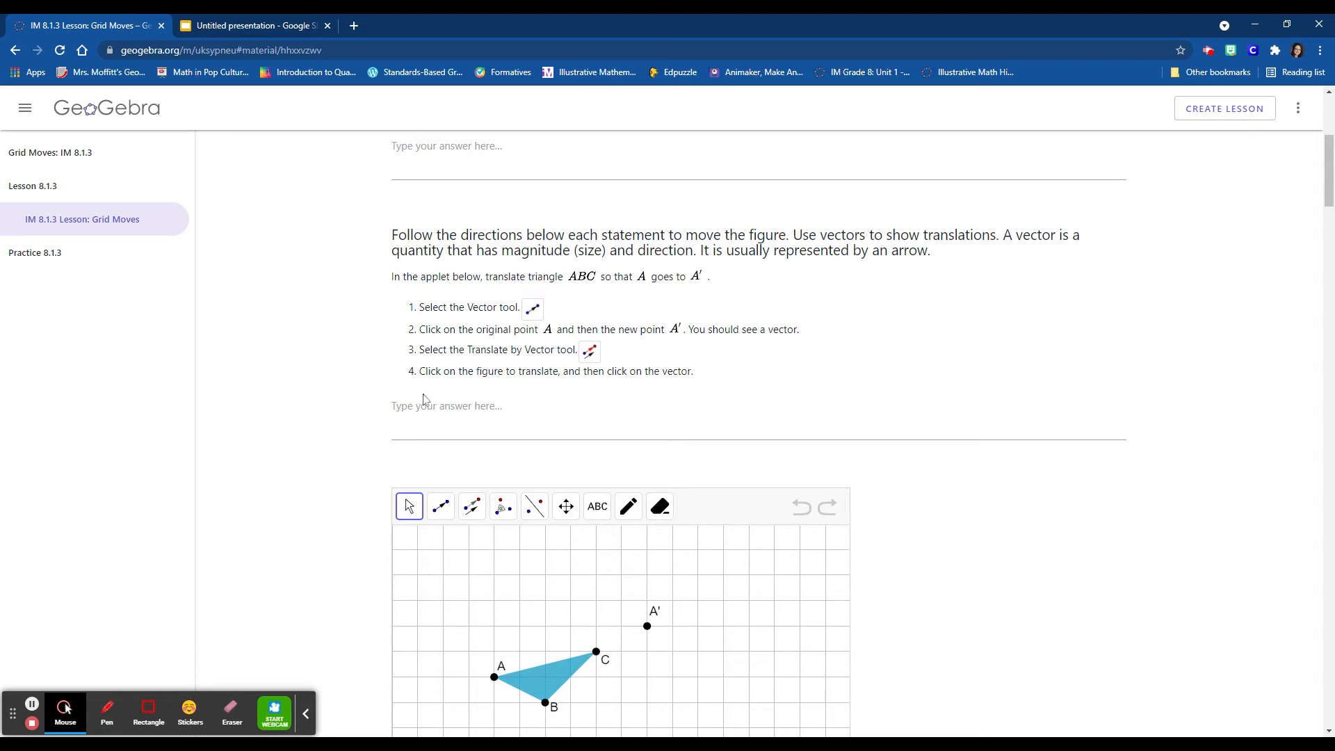
- In the first applet, draw a vector from A to A' and translate triangle ABC by that vector
click(445, 510)
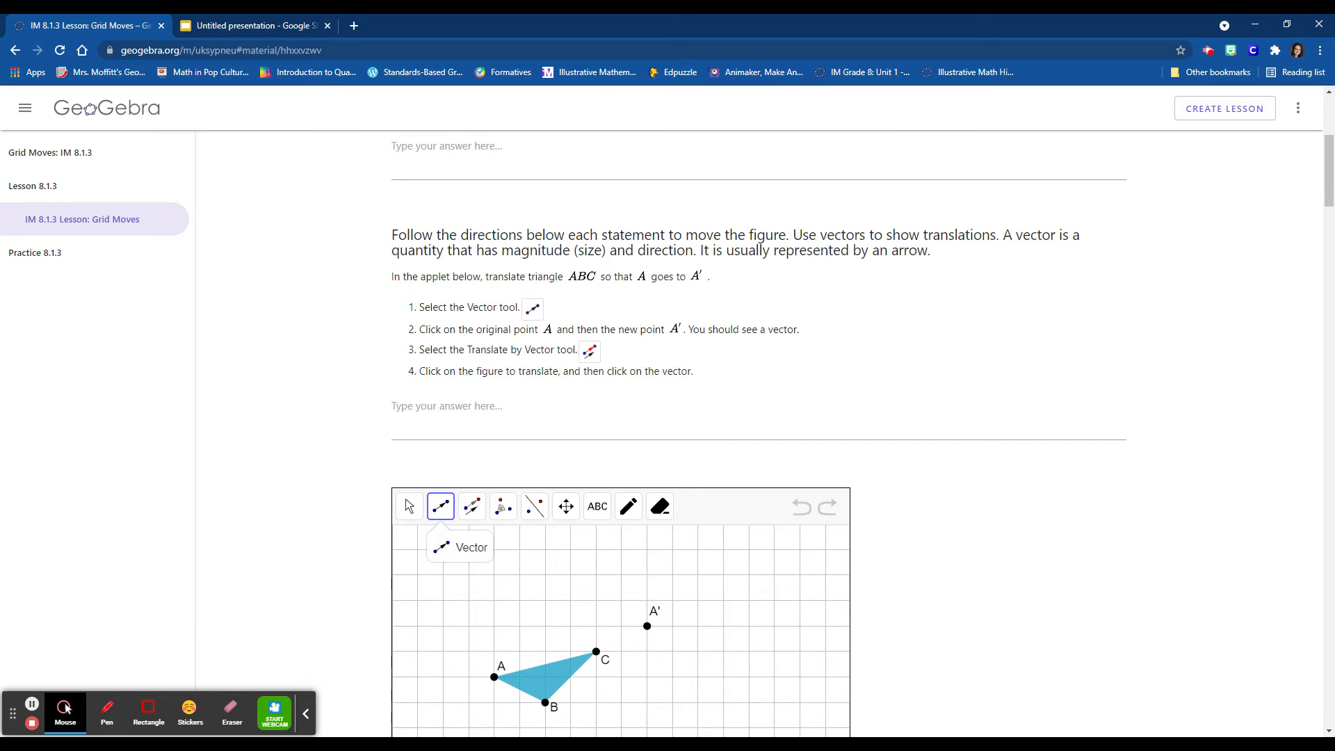
scroll(956, 499, down, 2)
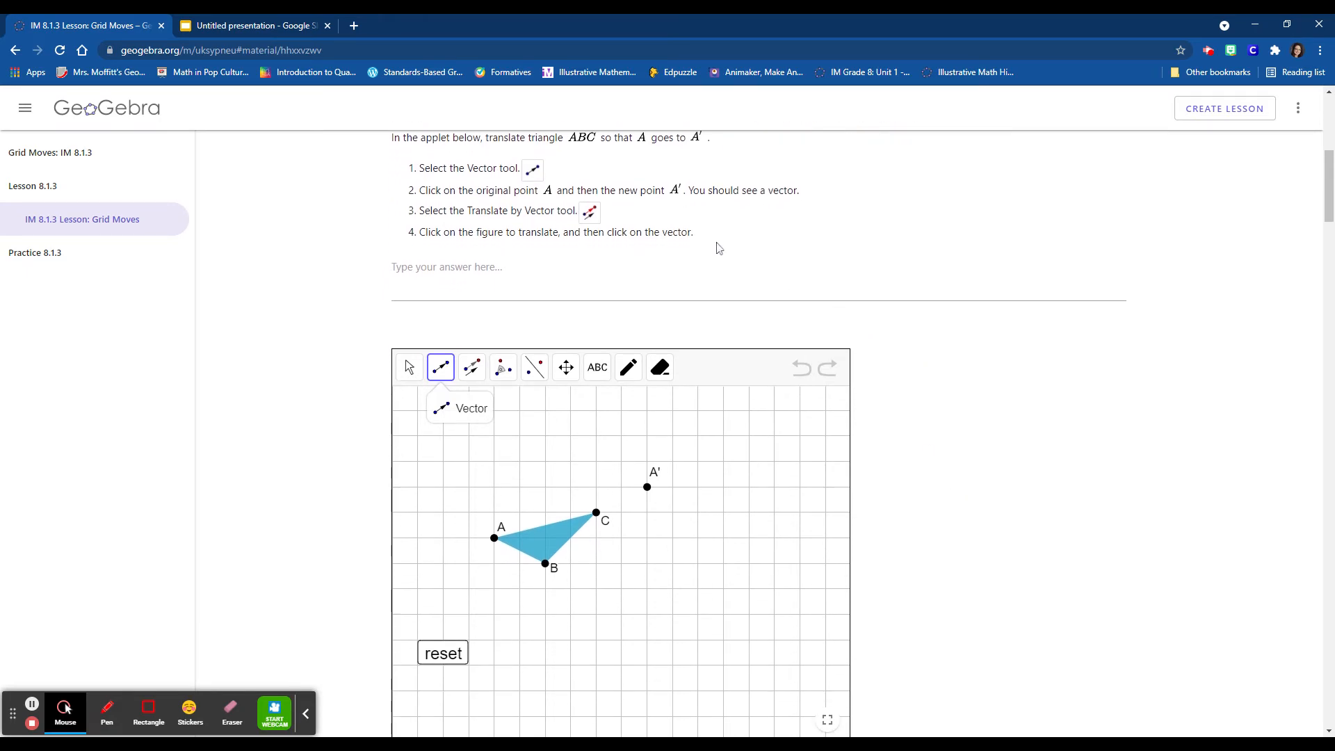
click(449, 376)
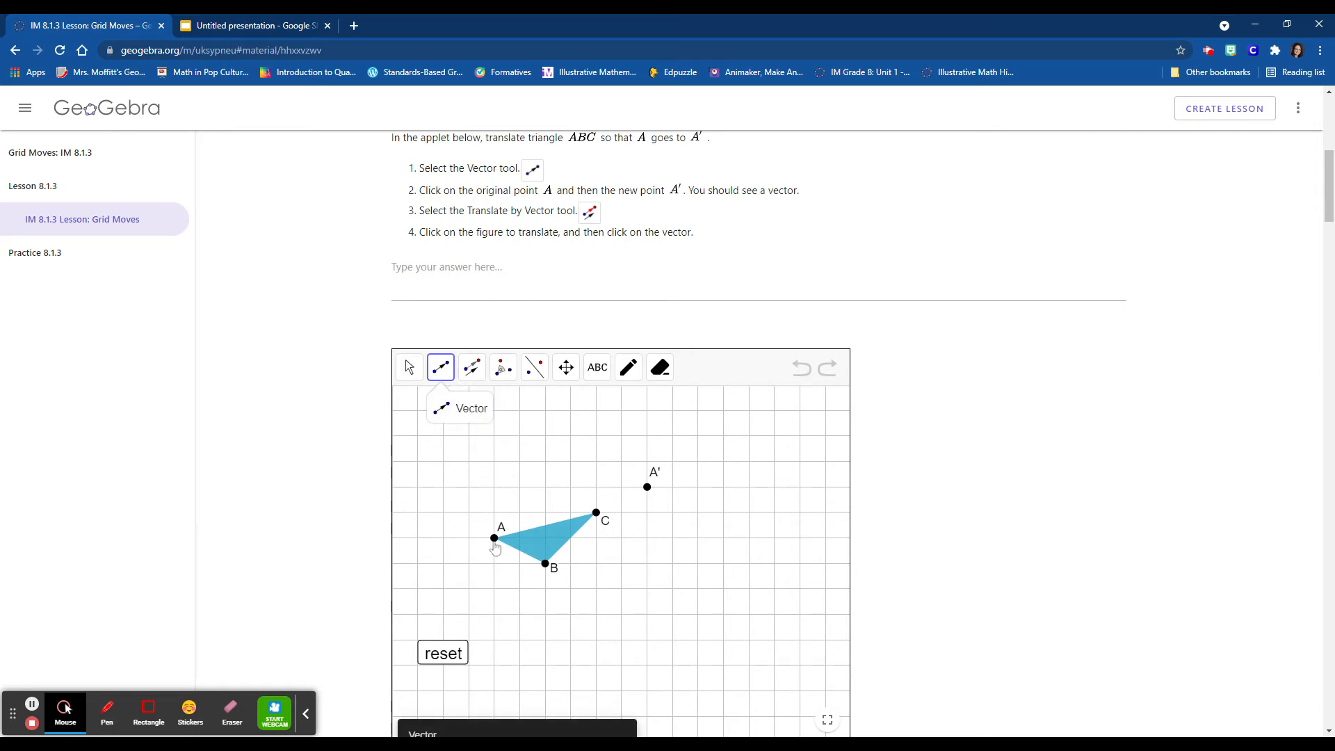
click(494, 540)
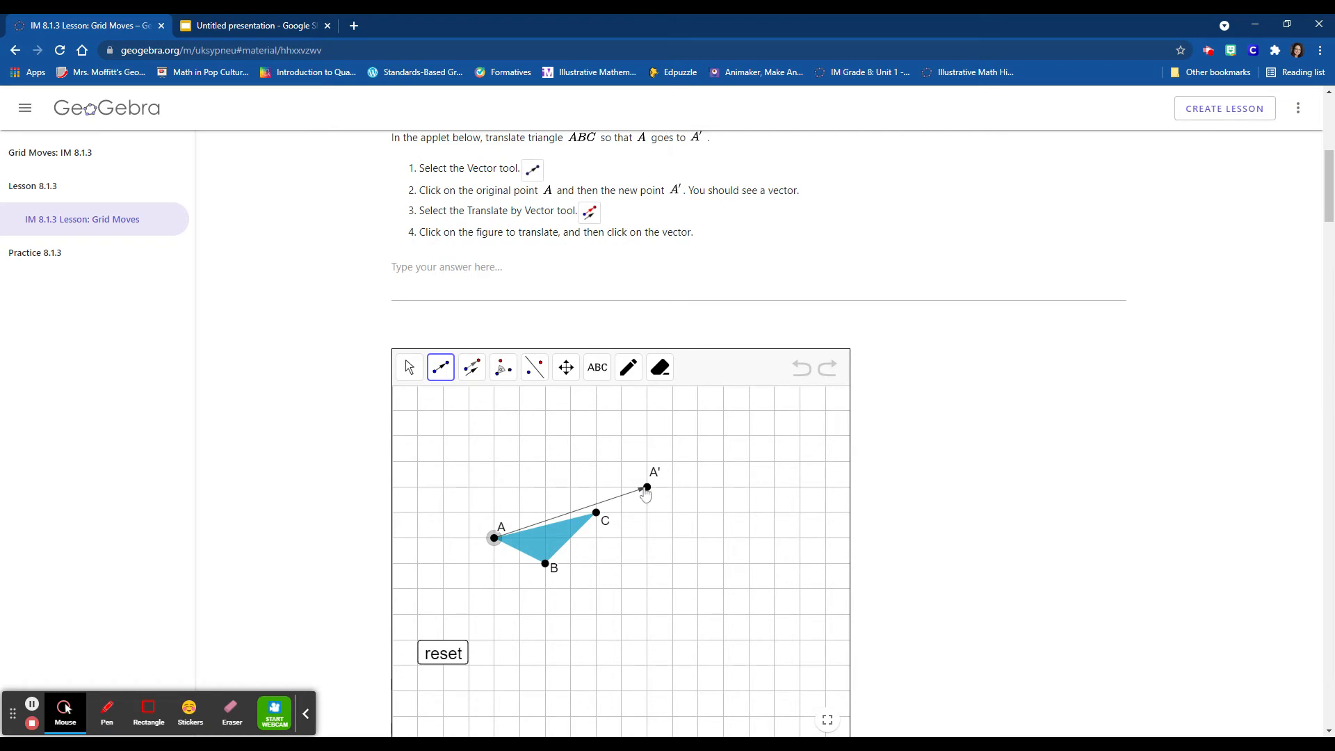
click(646, 488)
click(472, 381)
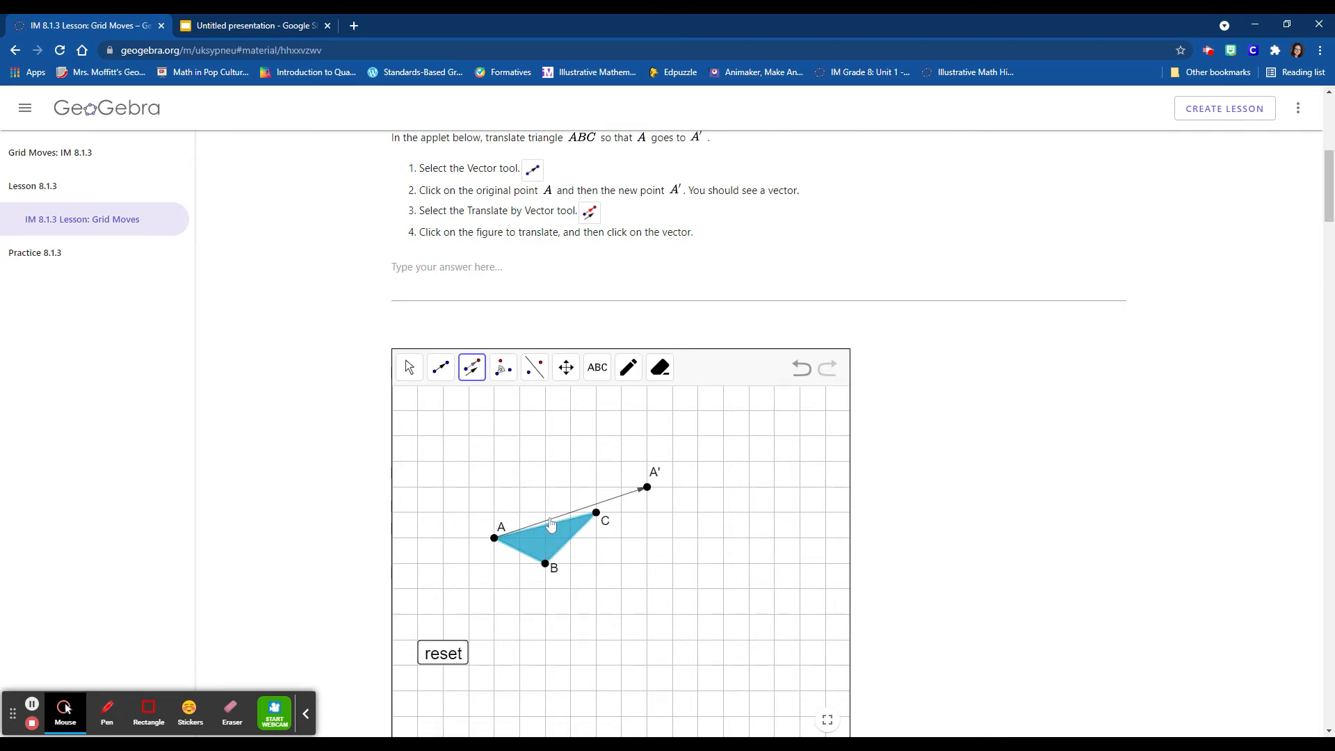
click(626, 496)
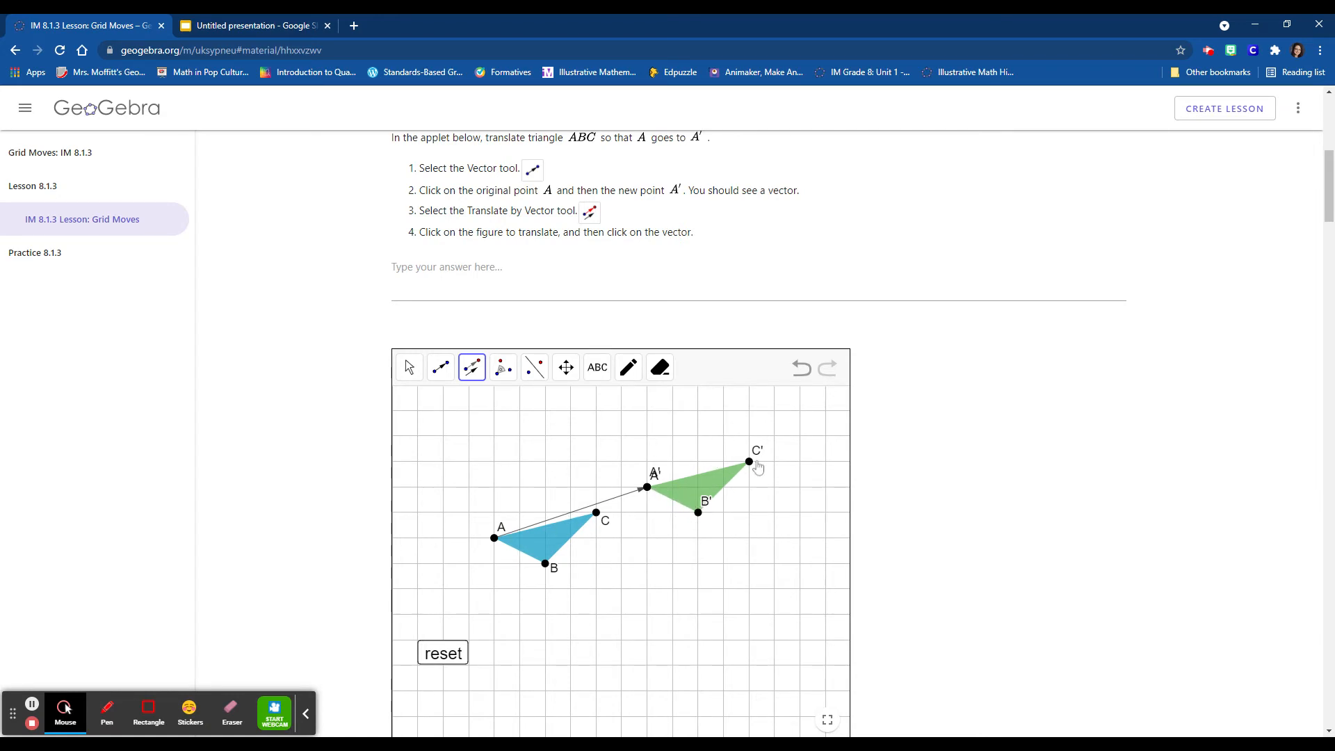
- Answer the first translation task with "Translation (slide) changes the position of the figure, but not the size or orientation."
click(501, 270)
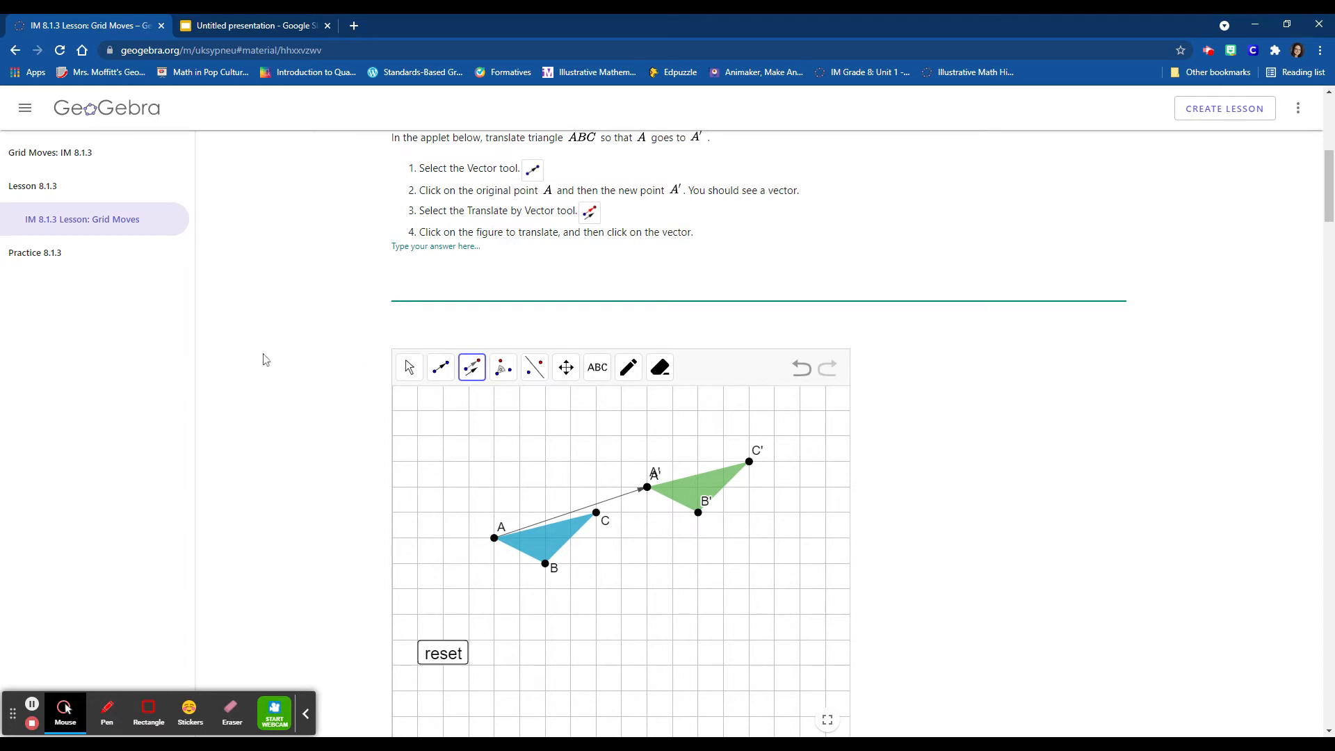
scroll(261, 379, down, 3)
scroll(261, 379, up, 3)
click(489, 283)
click(552, 284)
text(Translation (slide) chan)
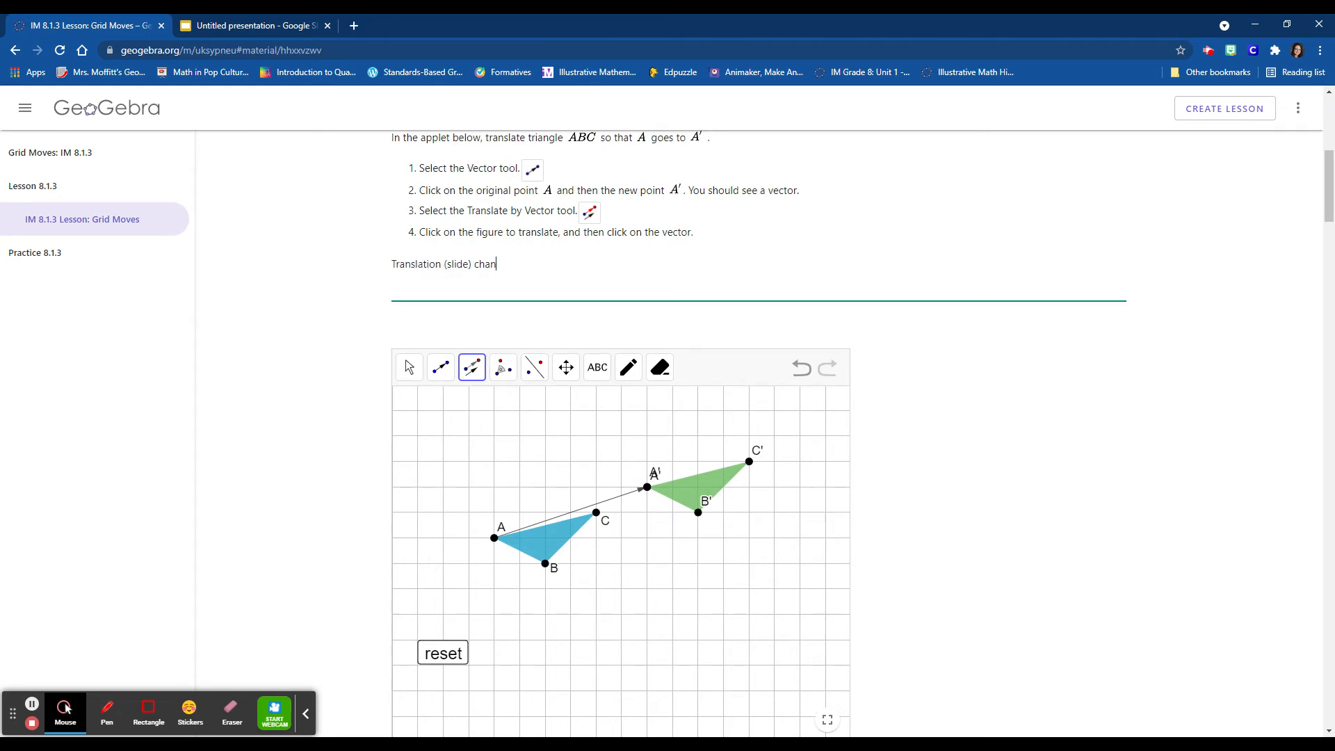
text(ges the position of the figure, but)
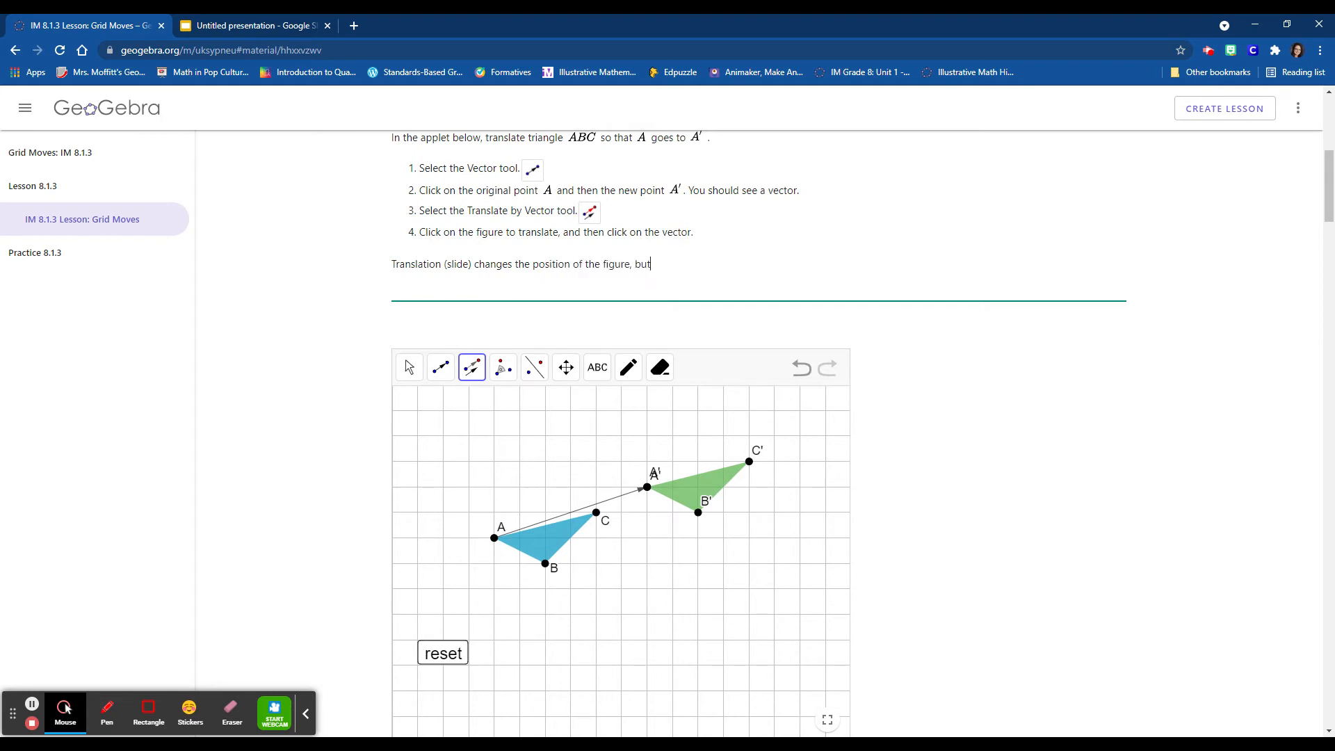
text( not the size or orientation.)
- In the second translation applet, draw a vector from point C to point C'
scroll(930, 469, down, 5)
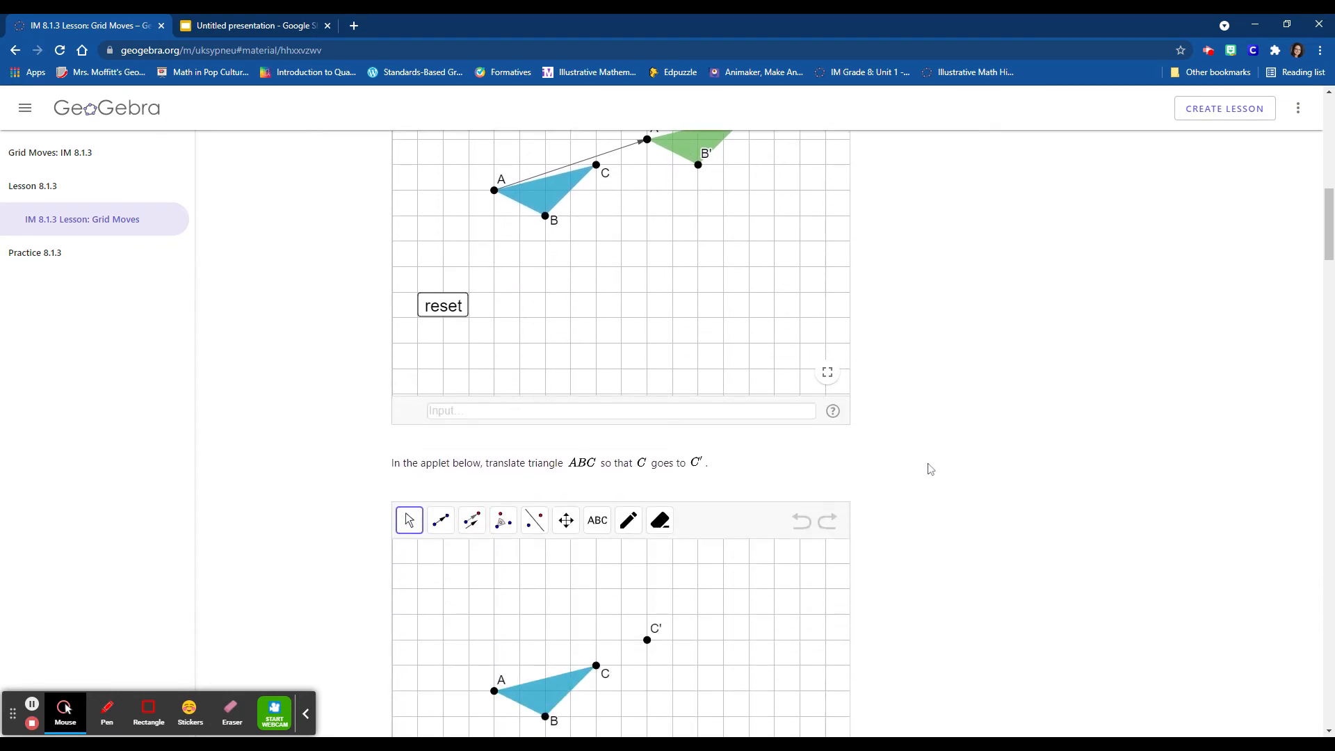
scroll(930, 468, down, 3)
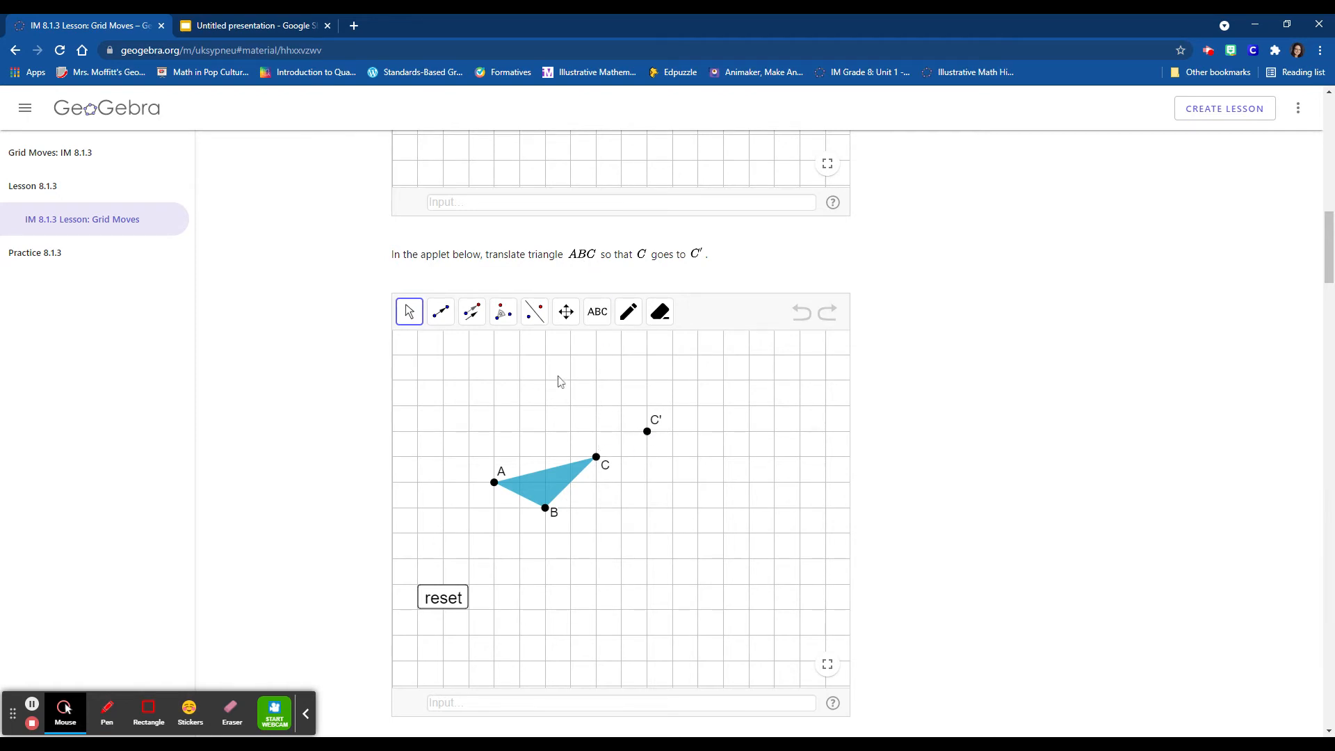
click(441, 313)
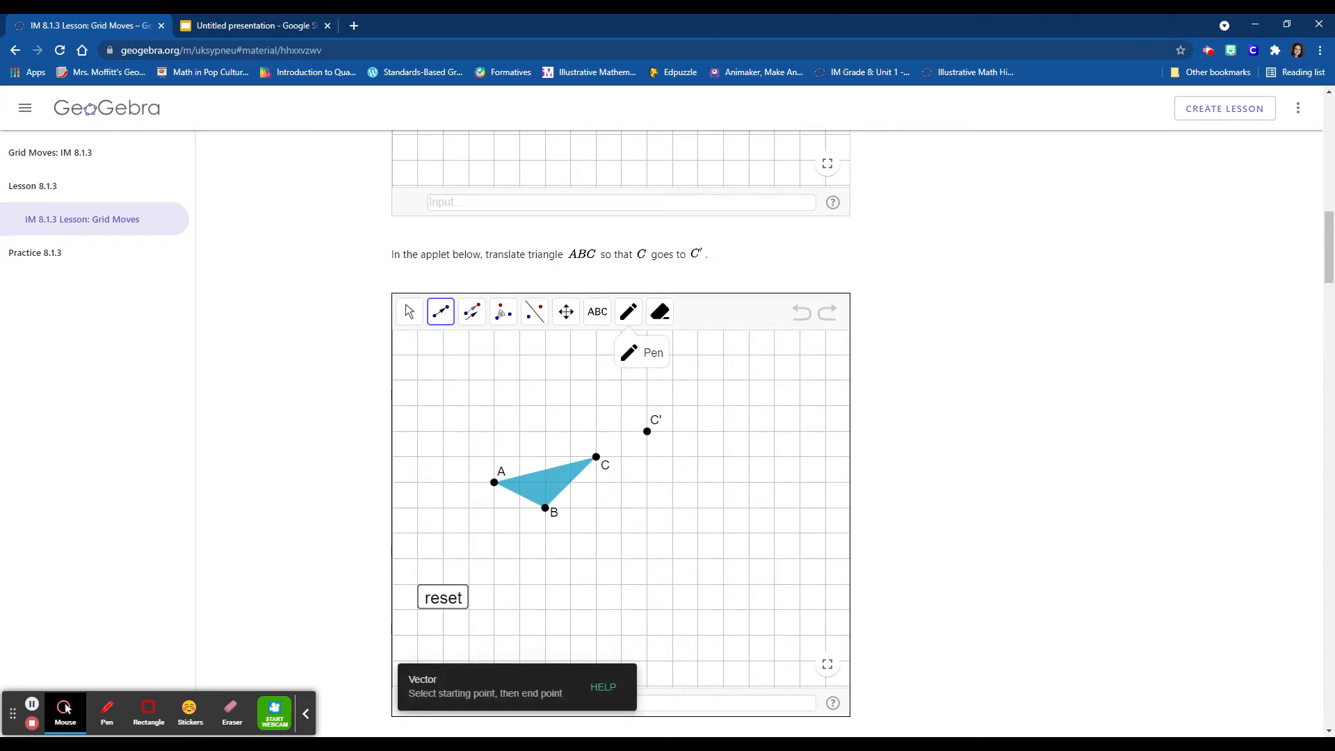
click(597, 457)
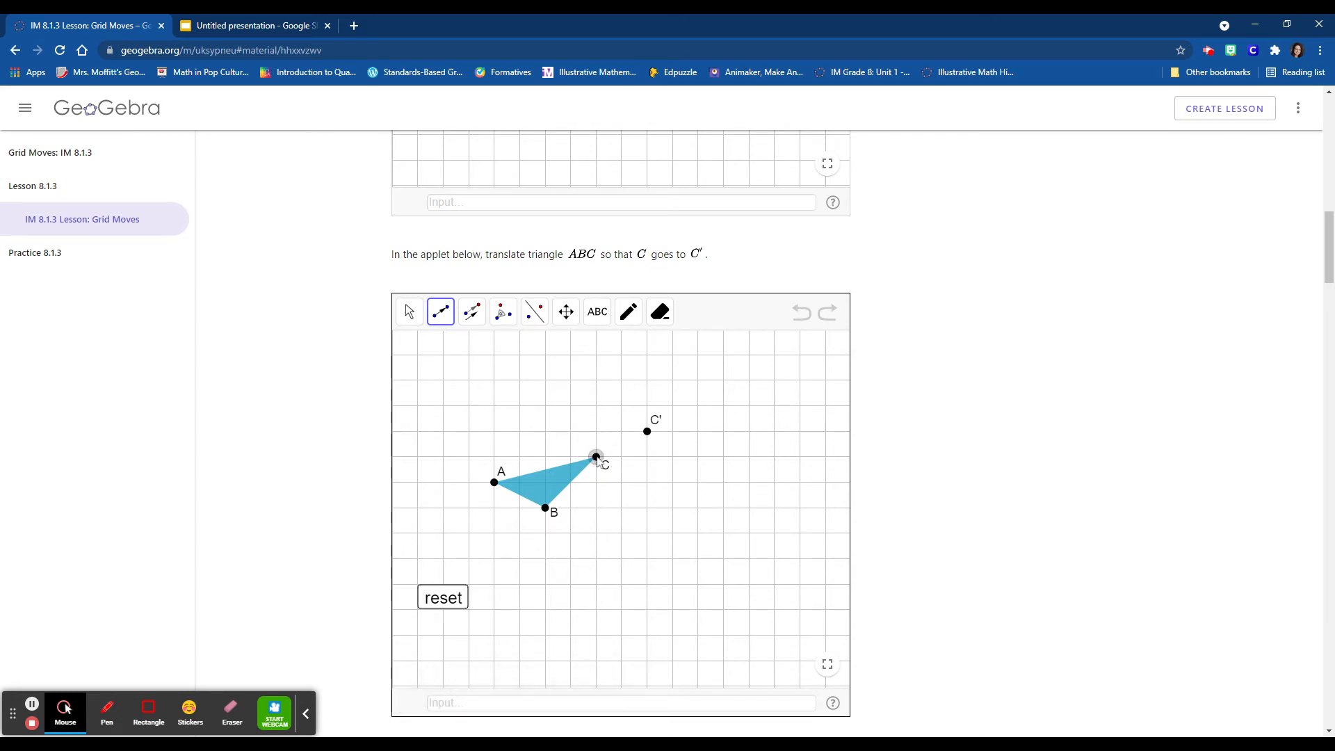
click(647, 432)
click(633, 438)
click(801, 312)
scroll(925, 408, down, 1)
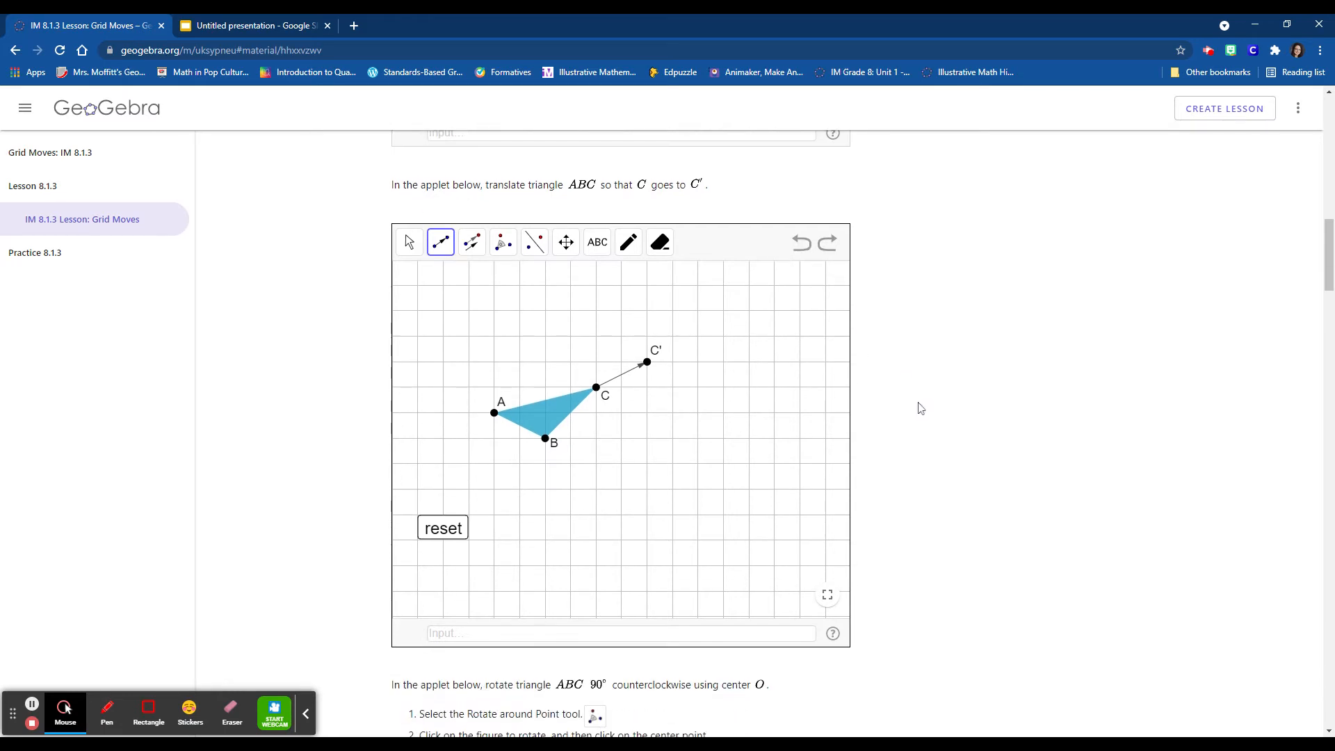
- Translate triangle ABC by the vector from C to C' in the second applet
click(471, 244)
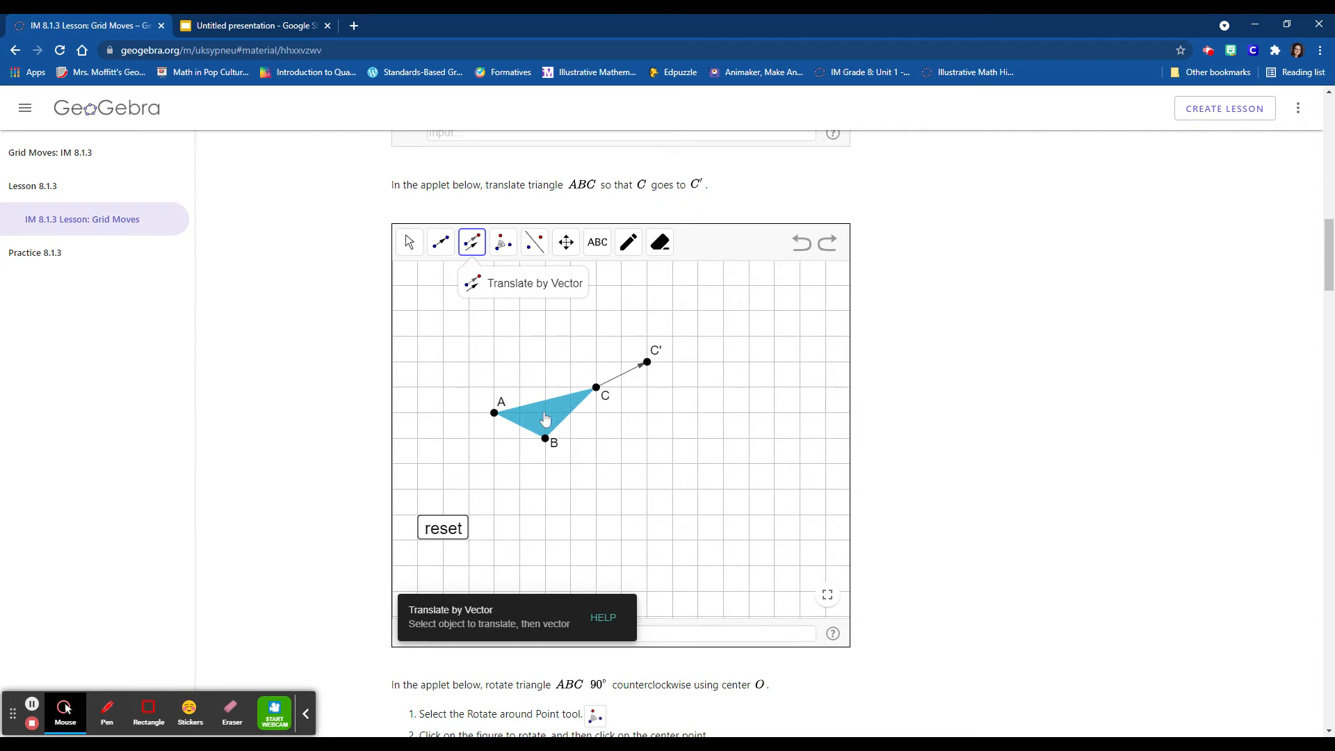
click(611, 386)
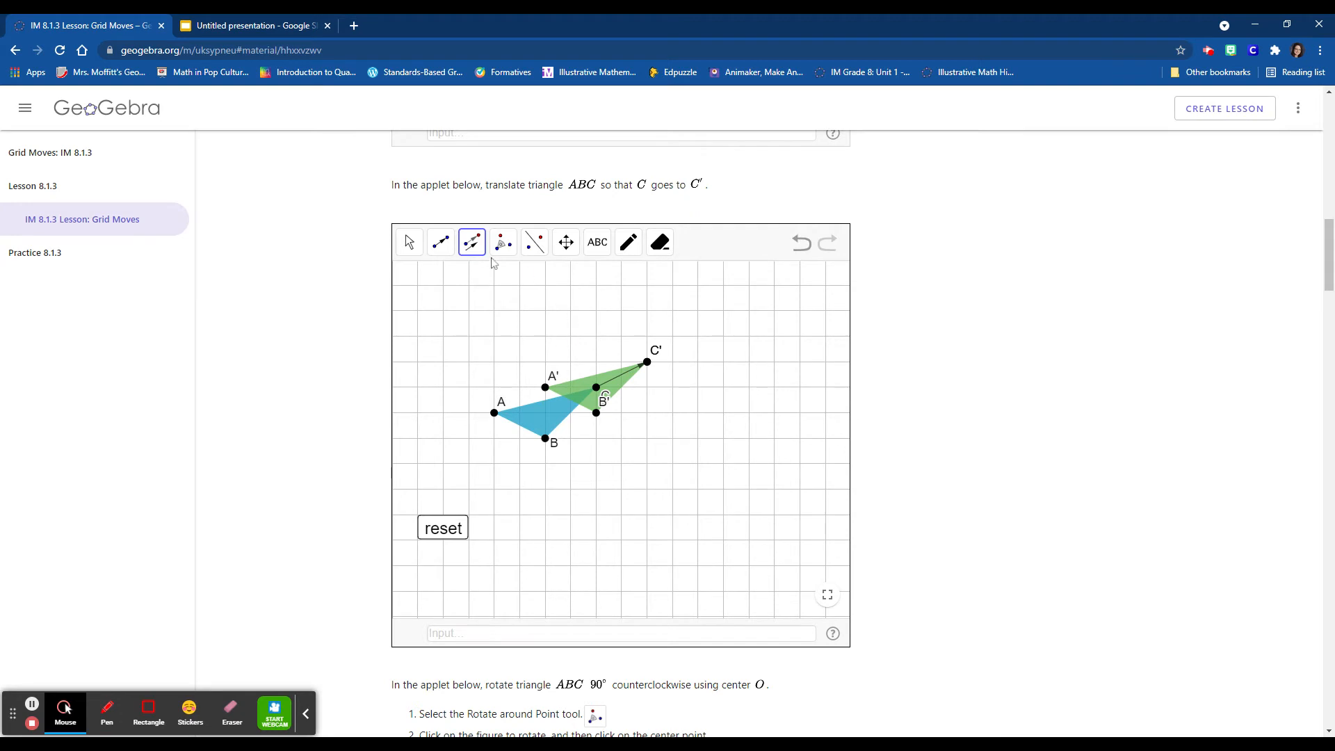
click(407, 238)
- In the rotation applet, rotate triangle ABC 90° counterclockwise around center point O
scroll(702, 436, down, 3)
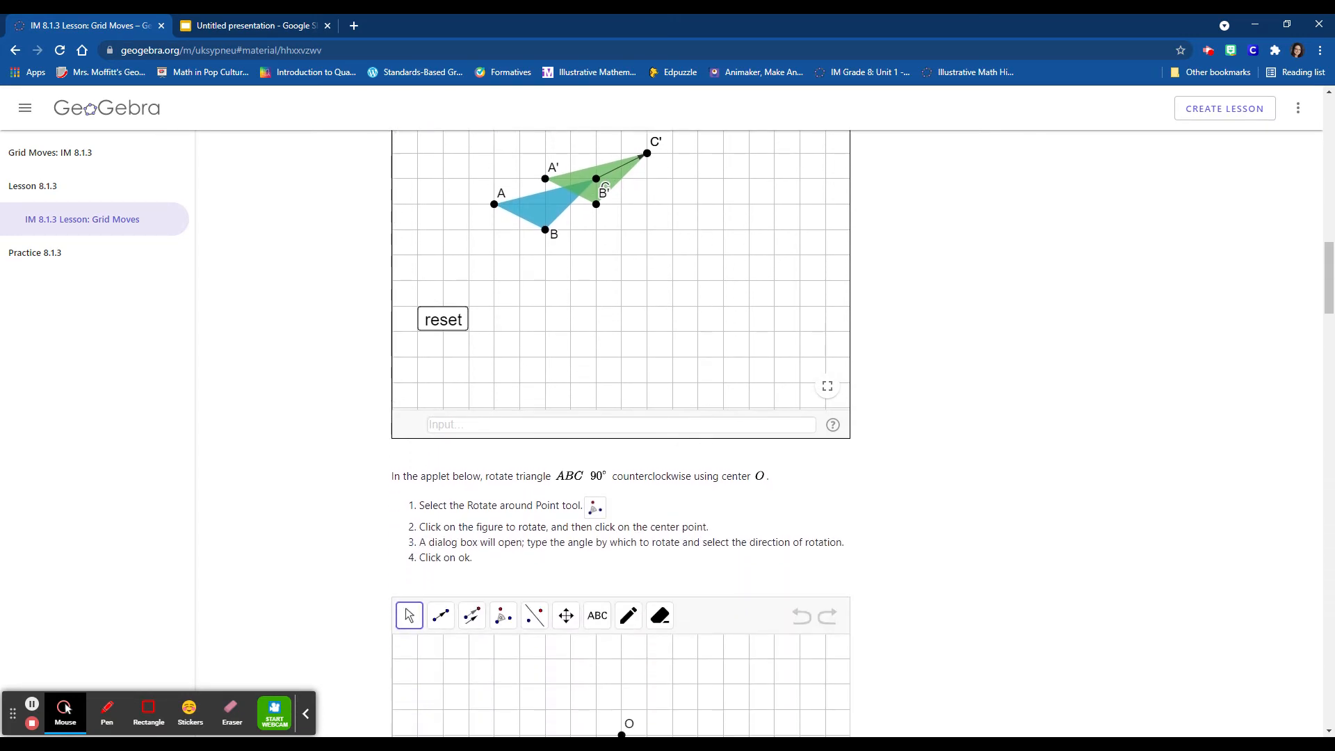
scroll(710, 436, down, 3)
scroll(710, 436, down, 2)
scroll(710, 436, down, 1)
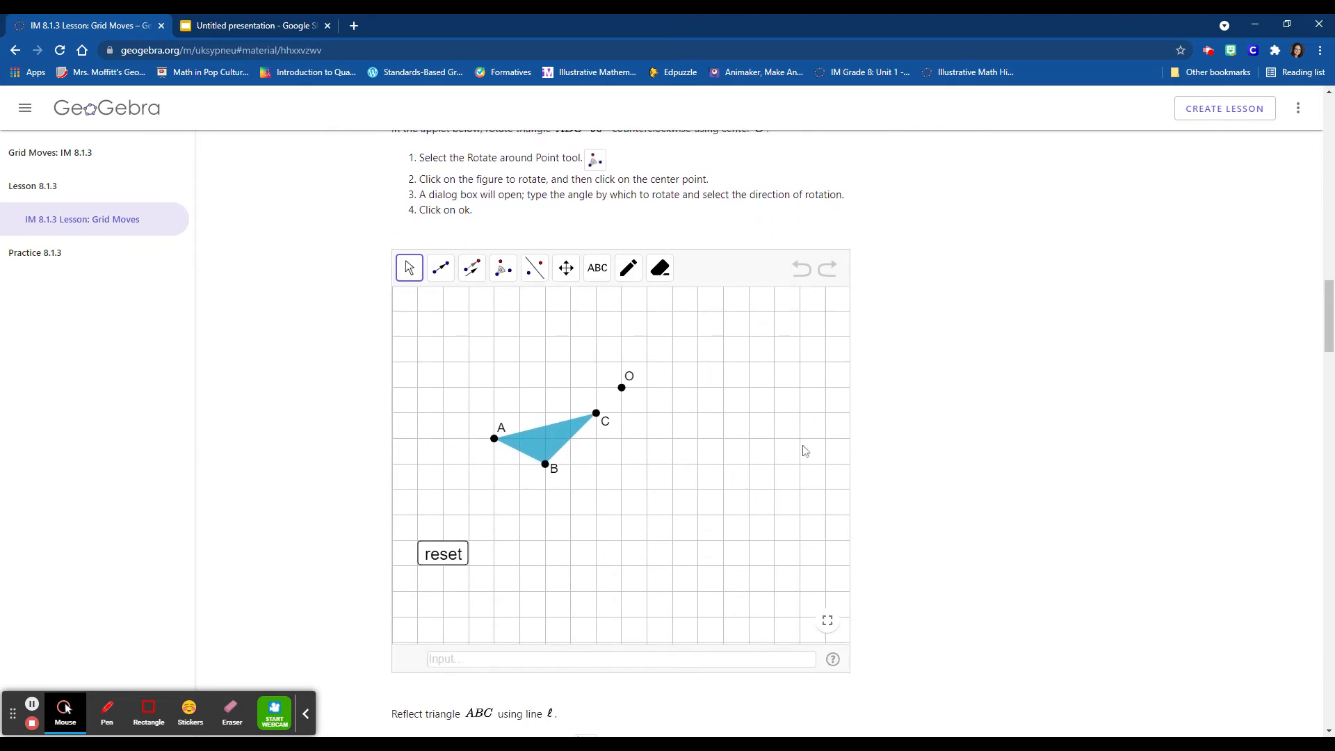
scroll(1112, 462, up, 1)
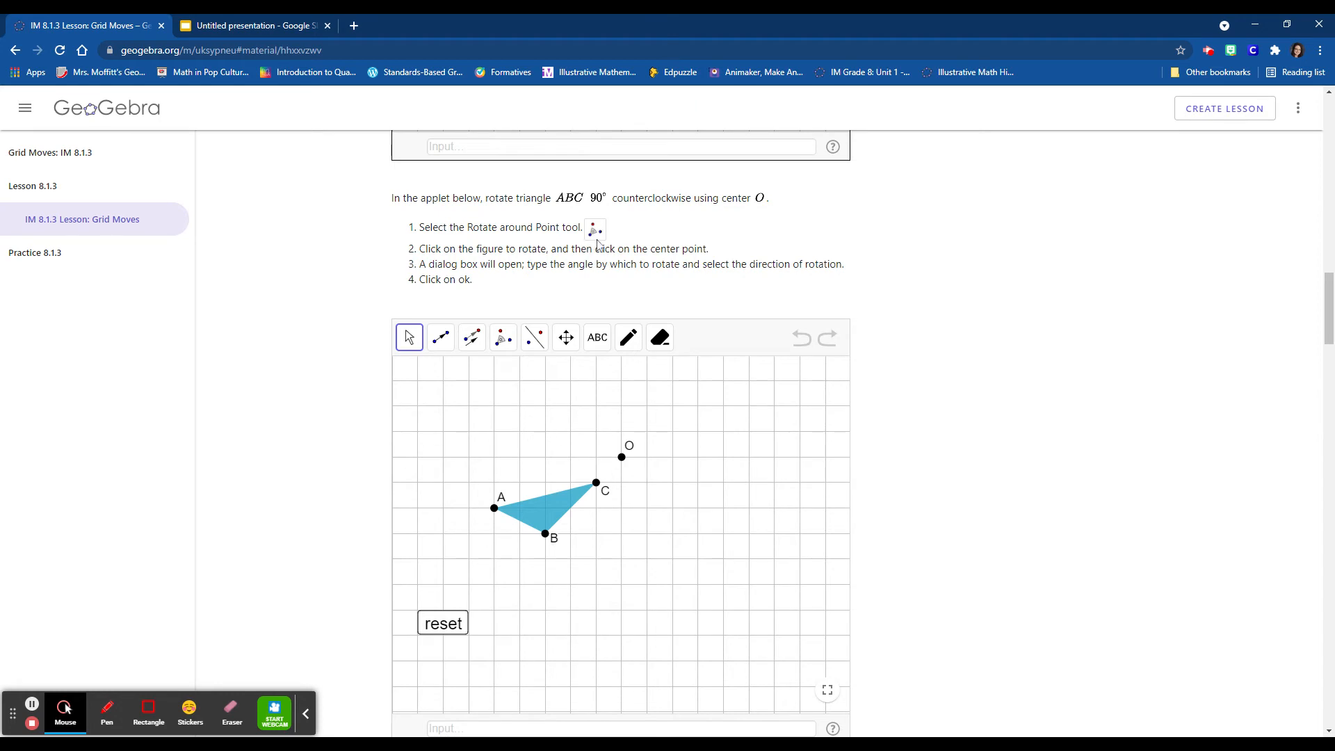
click(505, 340)
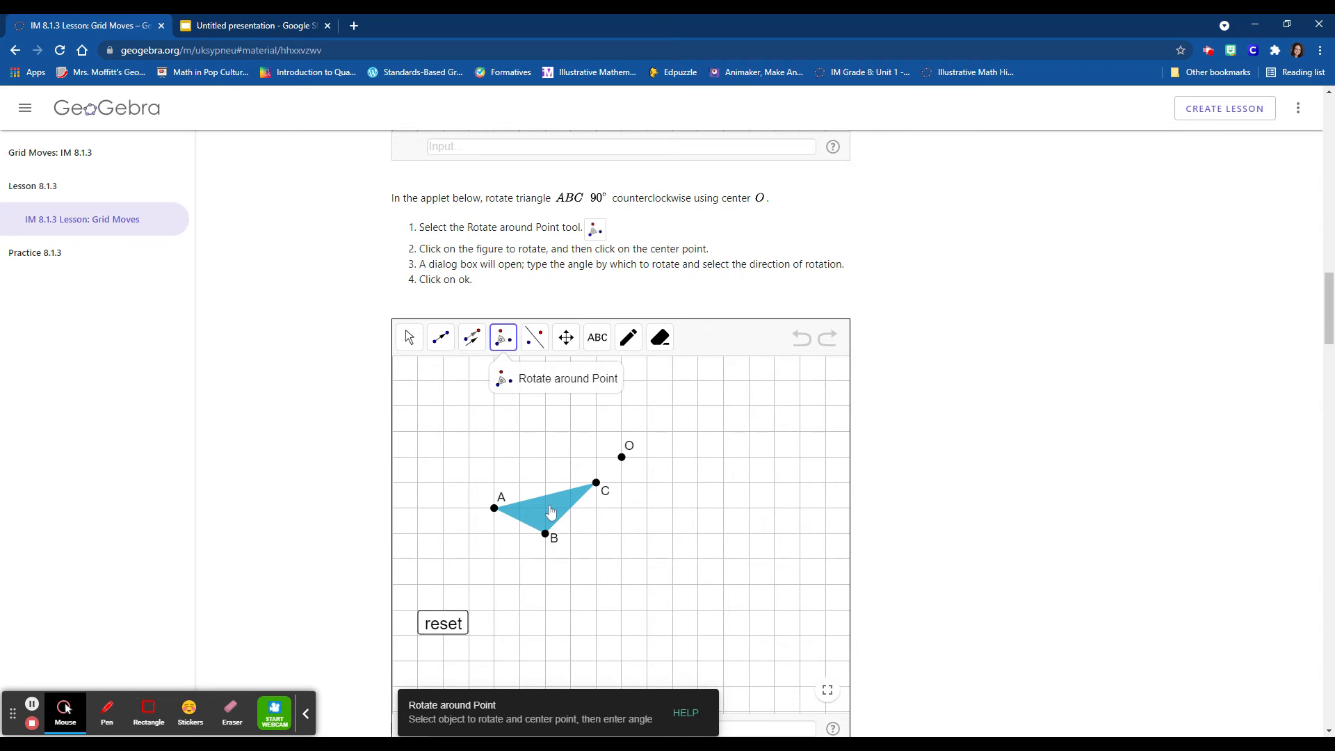
click(551, 512)
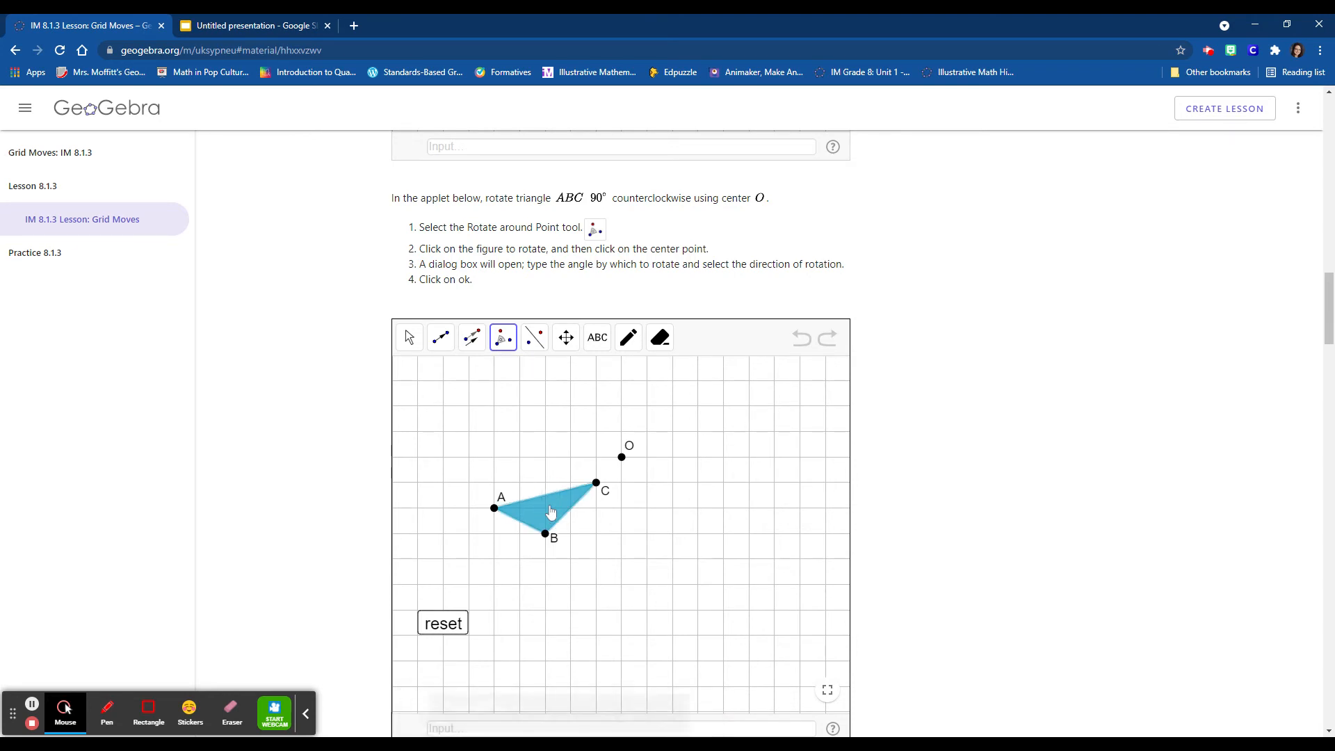
click(623, 460)
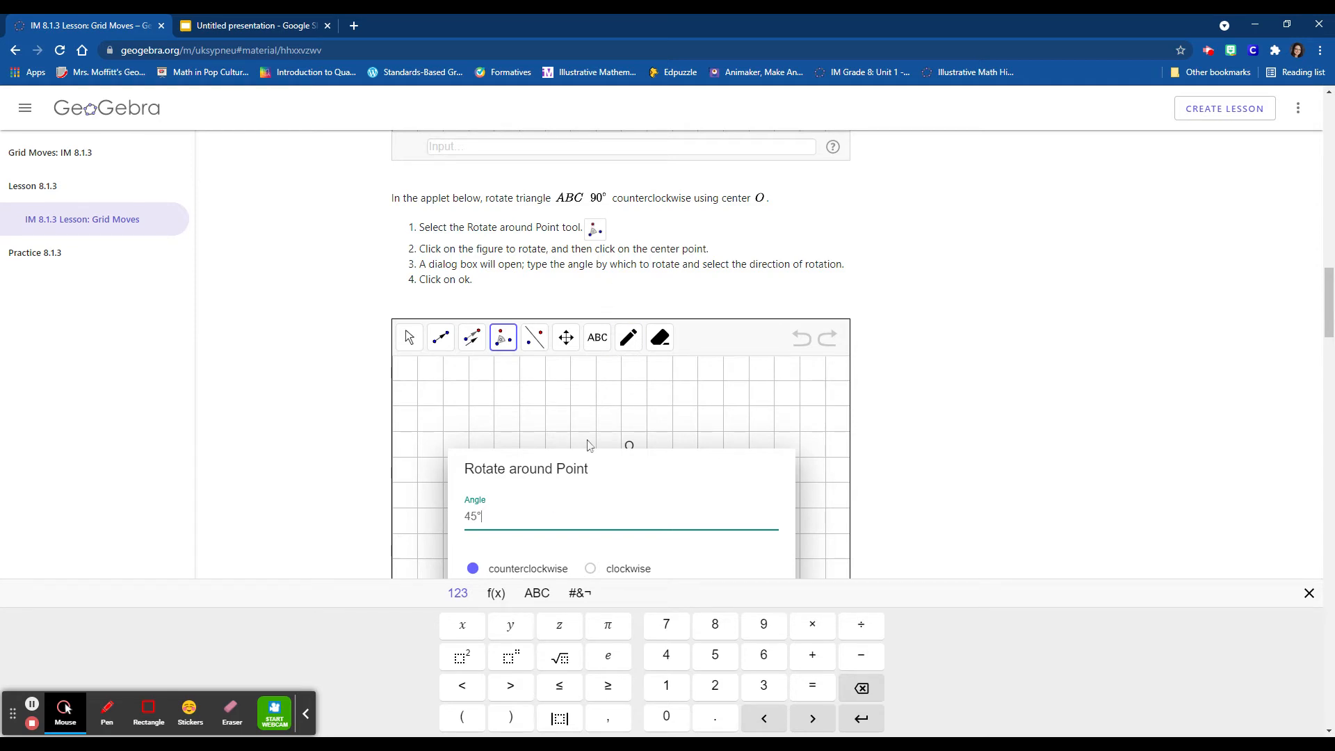
double_click(471, 516)
click(764, 624)
click(657, 717)
click(473, 569)
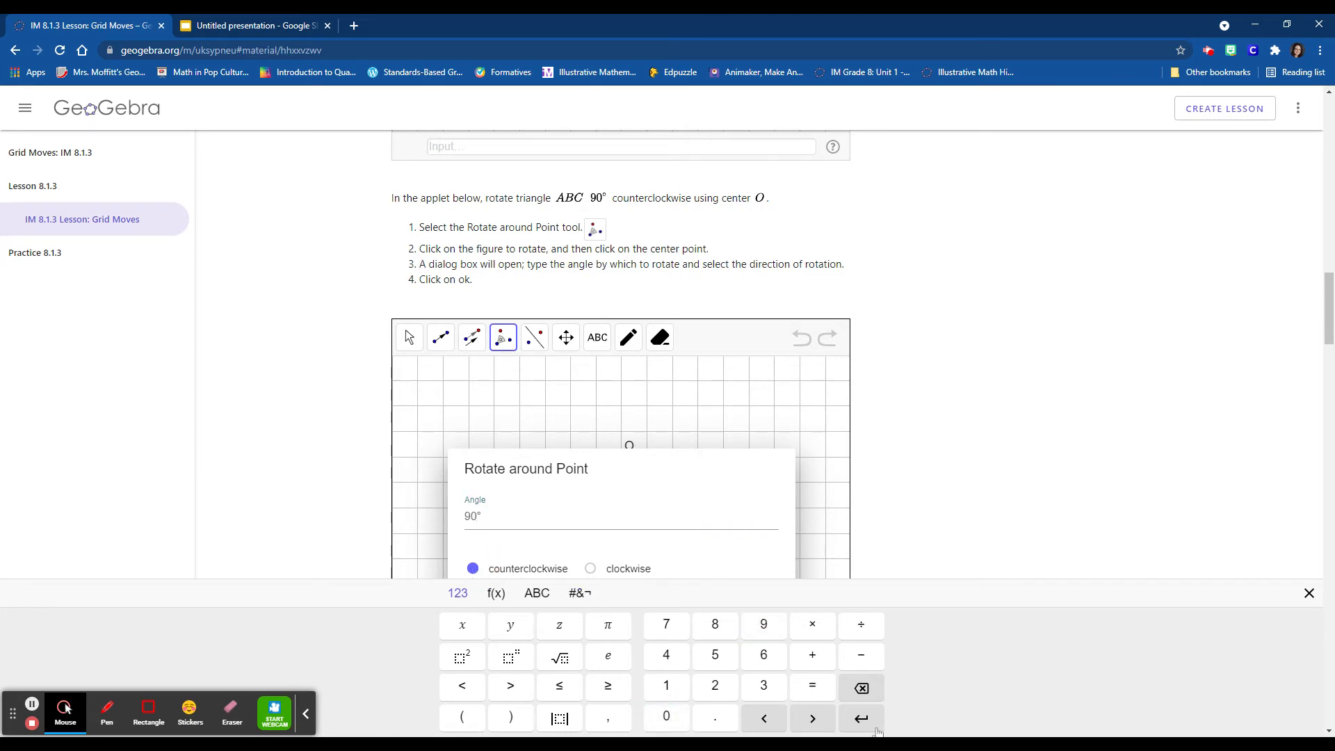
scroll(582, 489, down, 2)
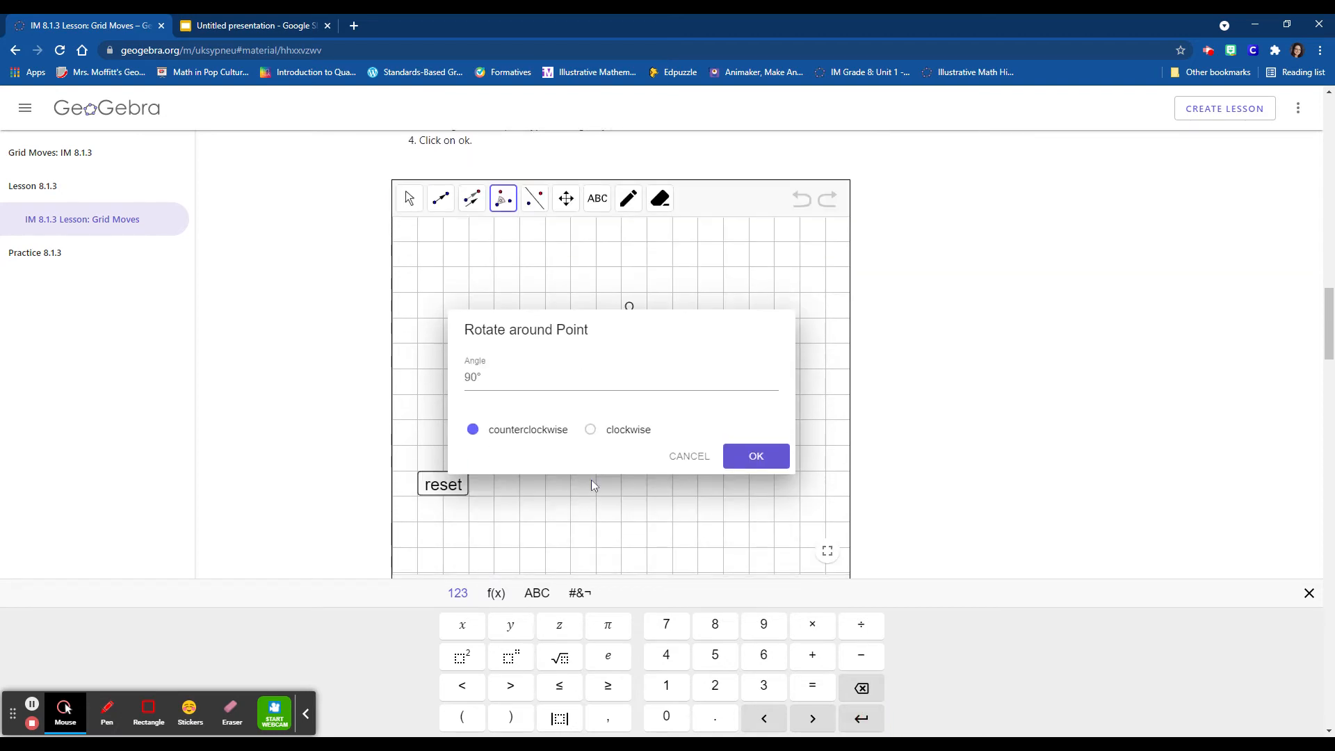
click(744, 457)
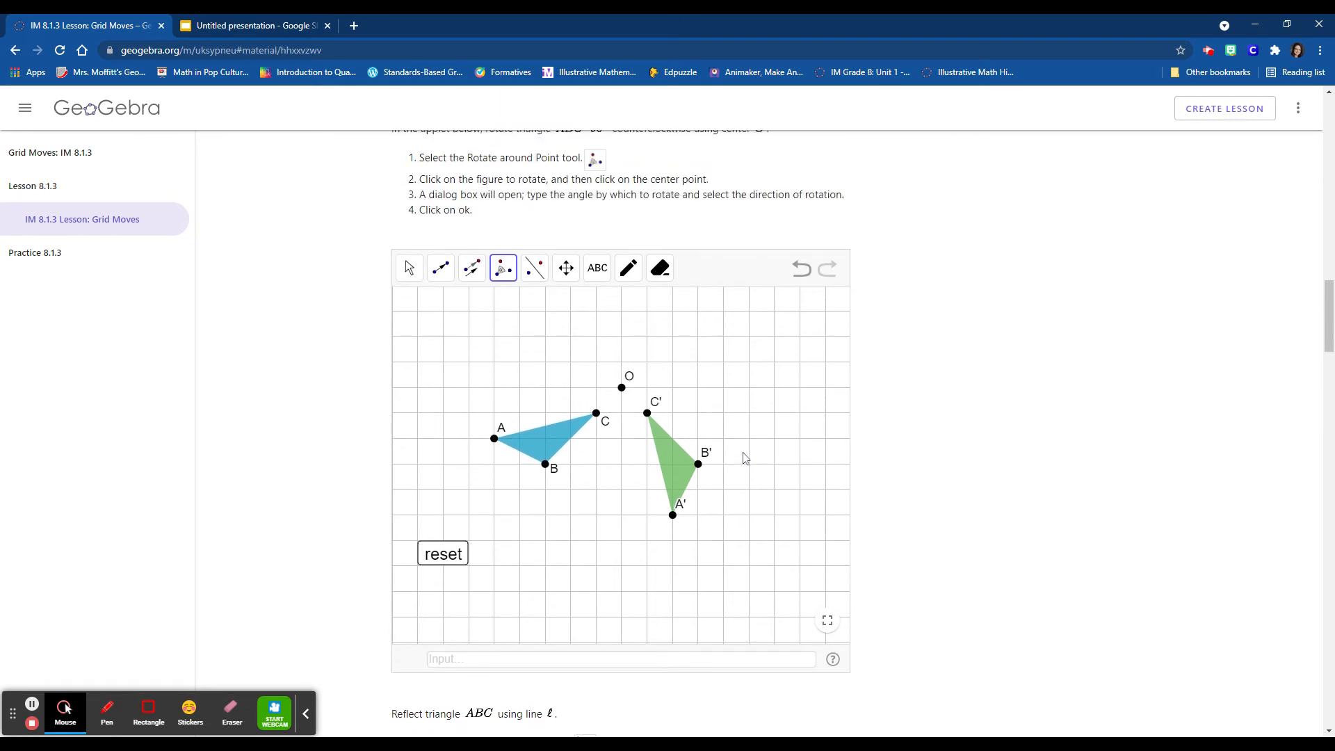
- In the triangle reflection applet, reflect triangle ABC about the dashed line ℓ
scroll(744, 455, up, 1)
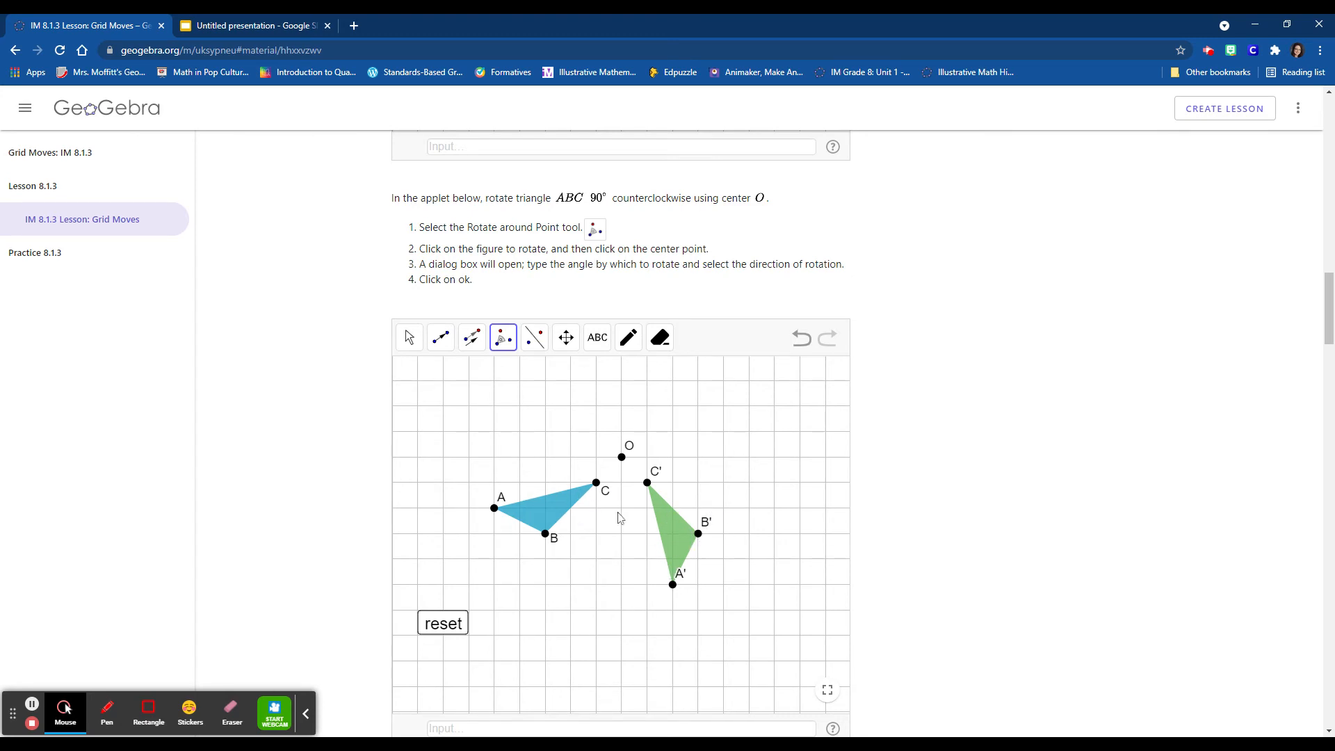
scroll(1075, 486, down, 1)
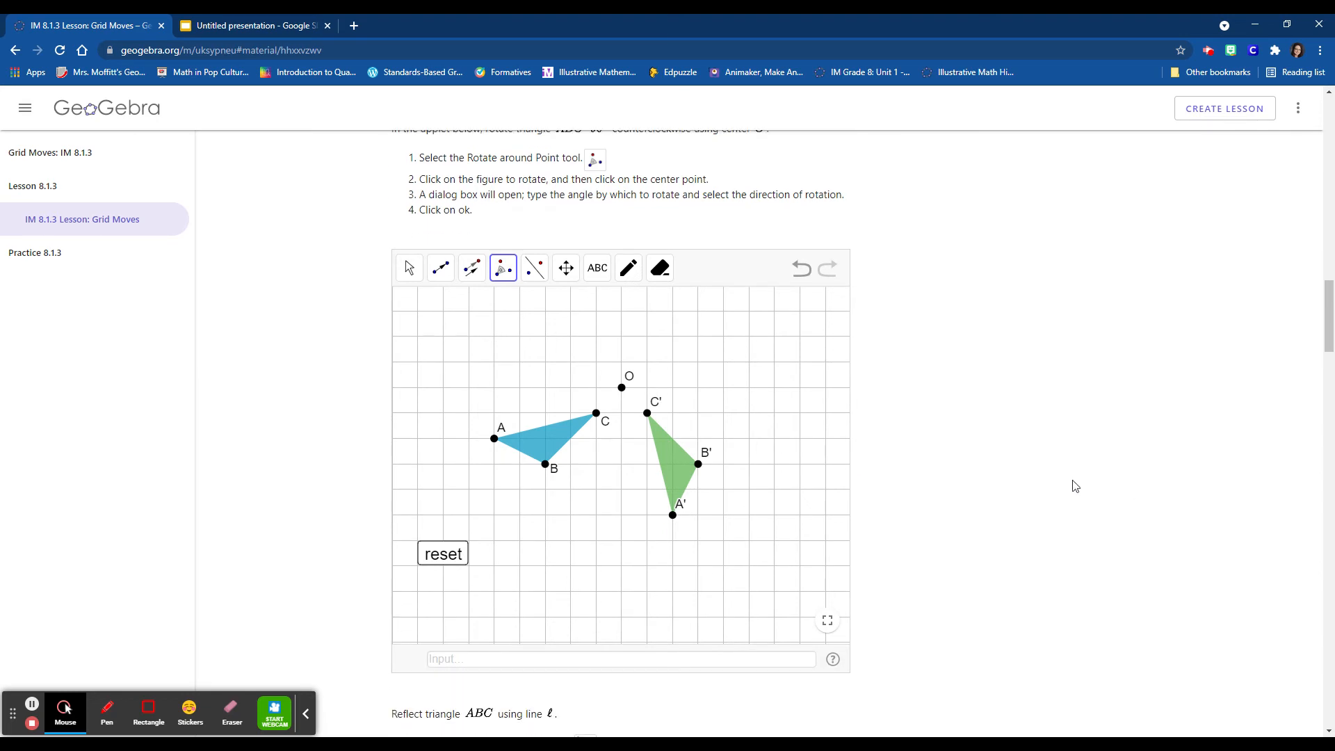
scroll(1074, 485, down, 4)
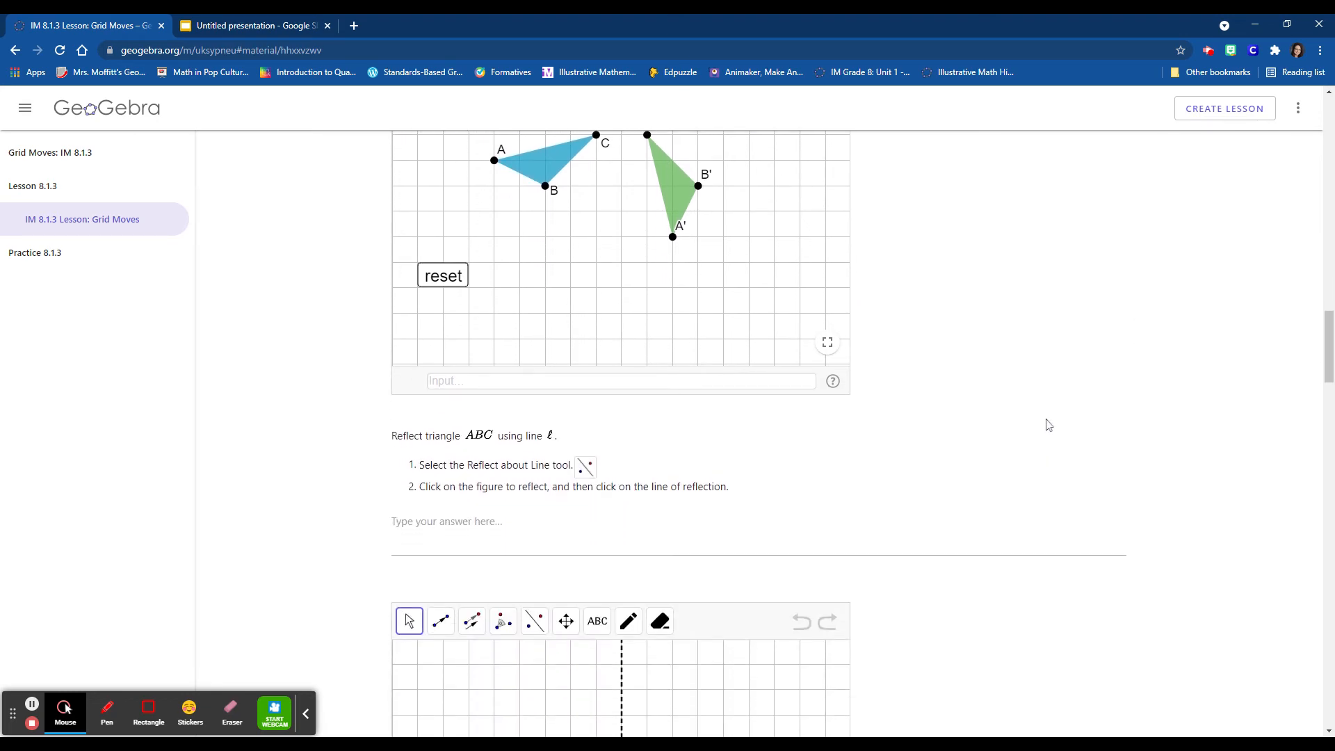
scroll(1049, 425, down, 1)
scroll(1048, 425, down, 1)
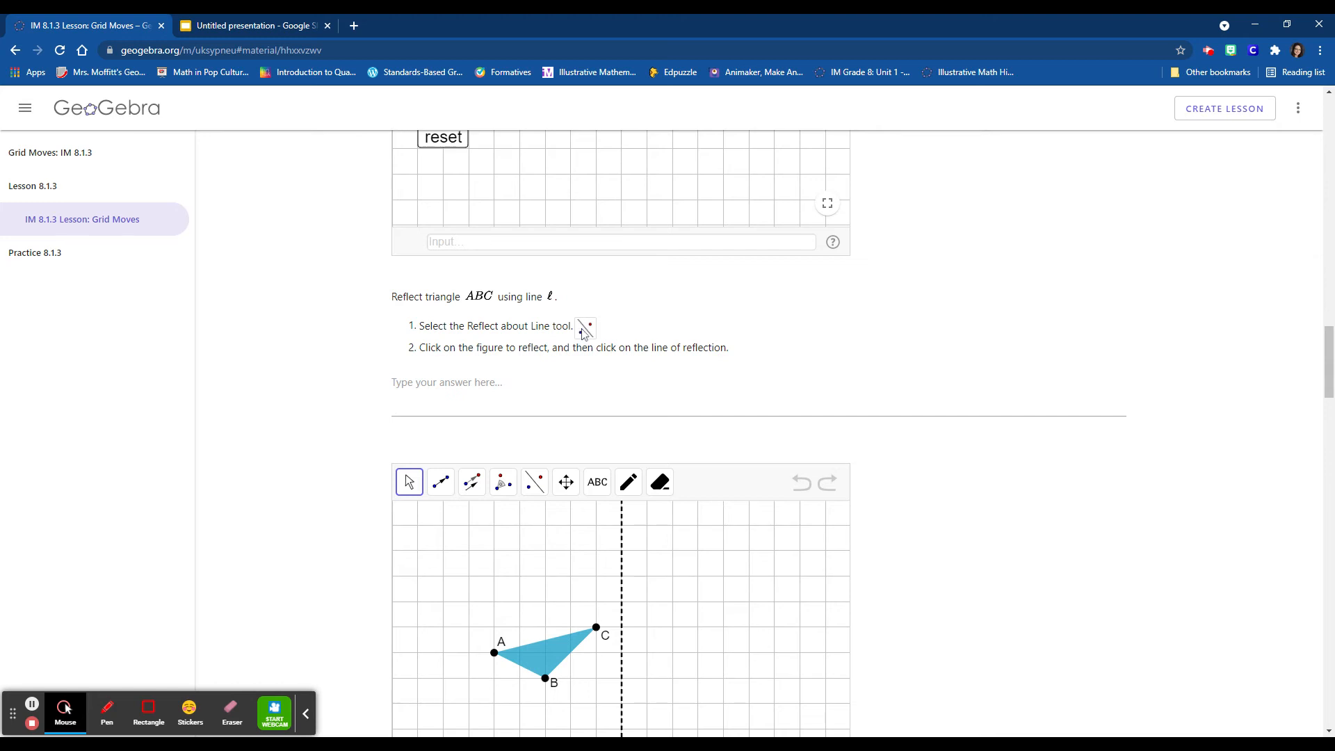
scroll(385, 360, down, 1)
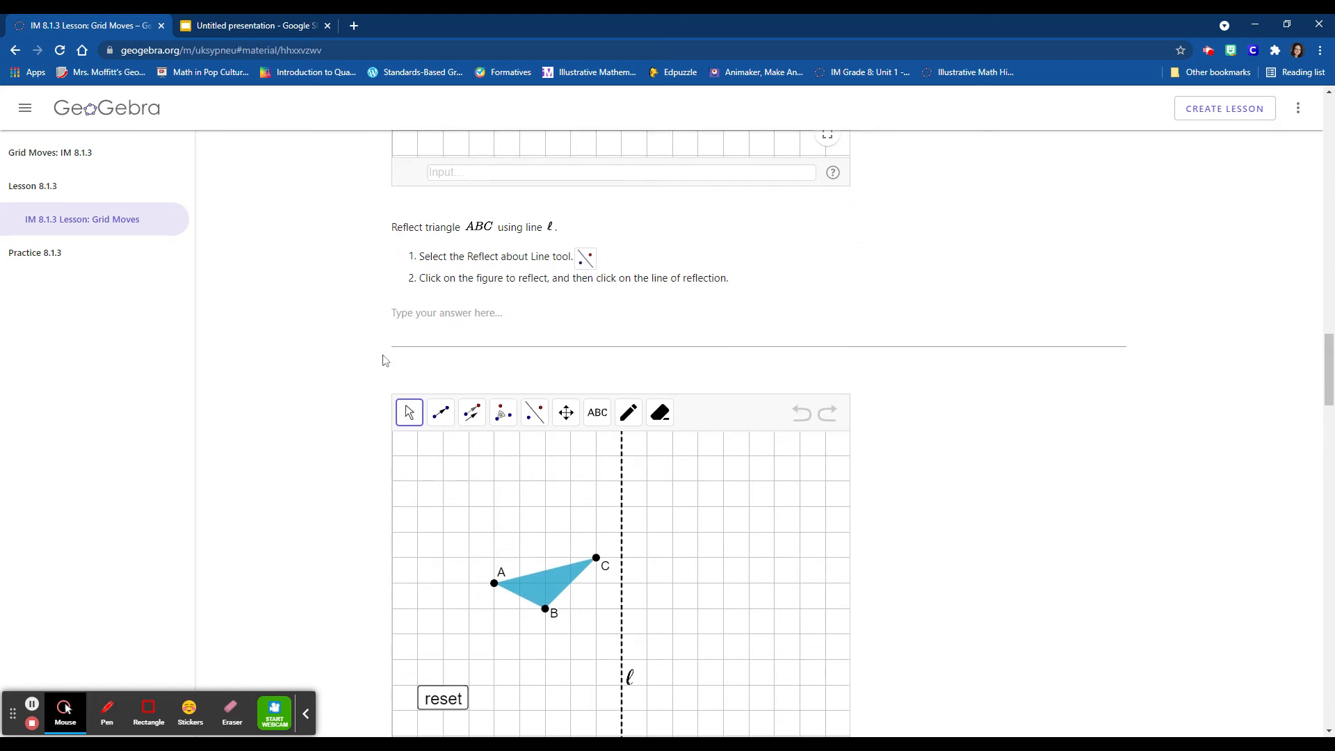
scroll(386, 360, down, 1)
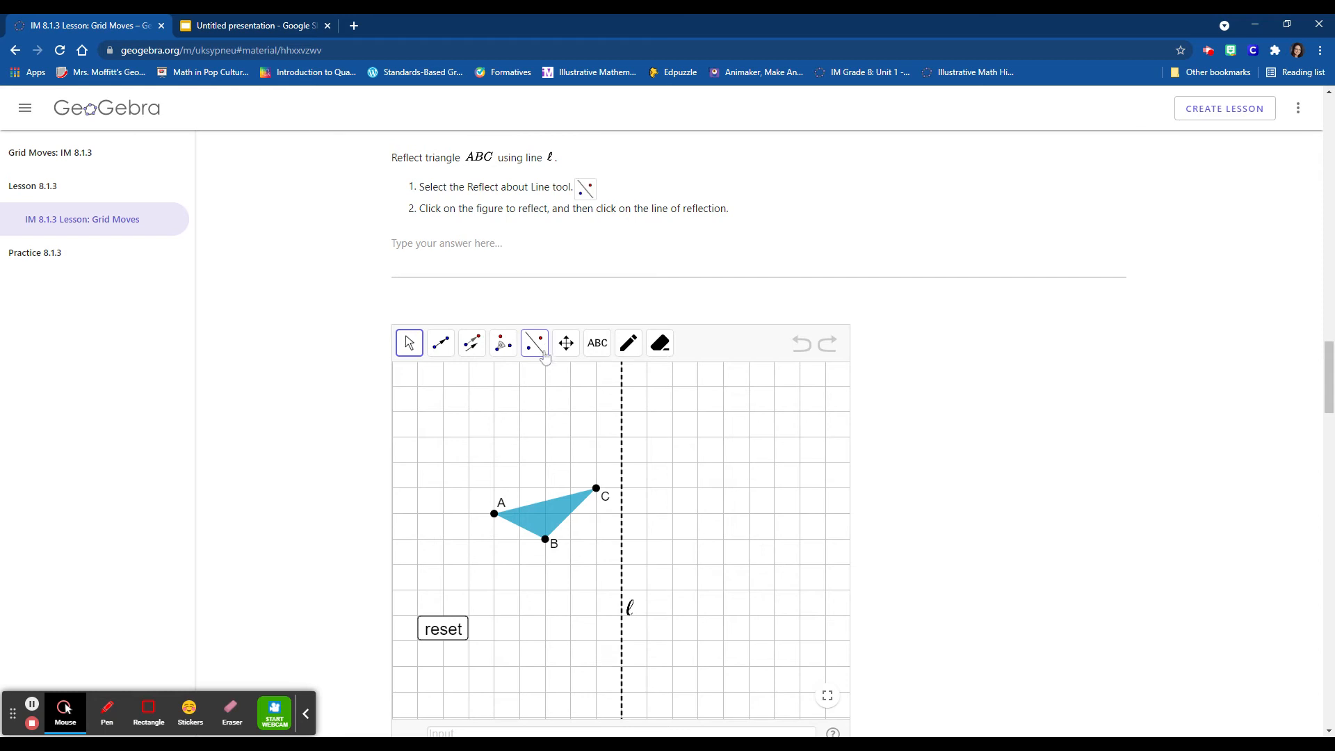
click(541, 356)
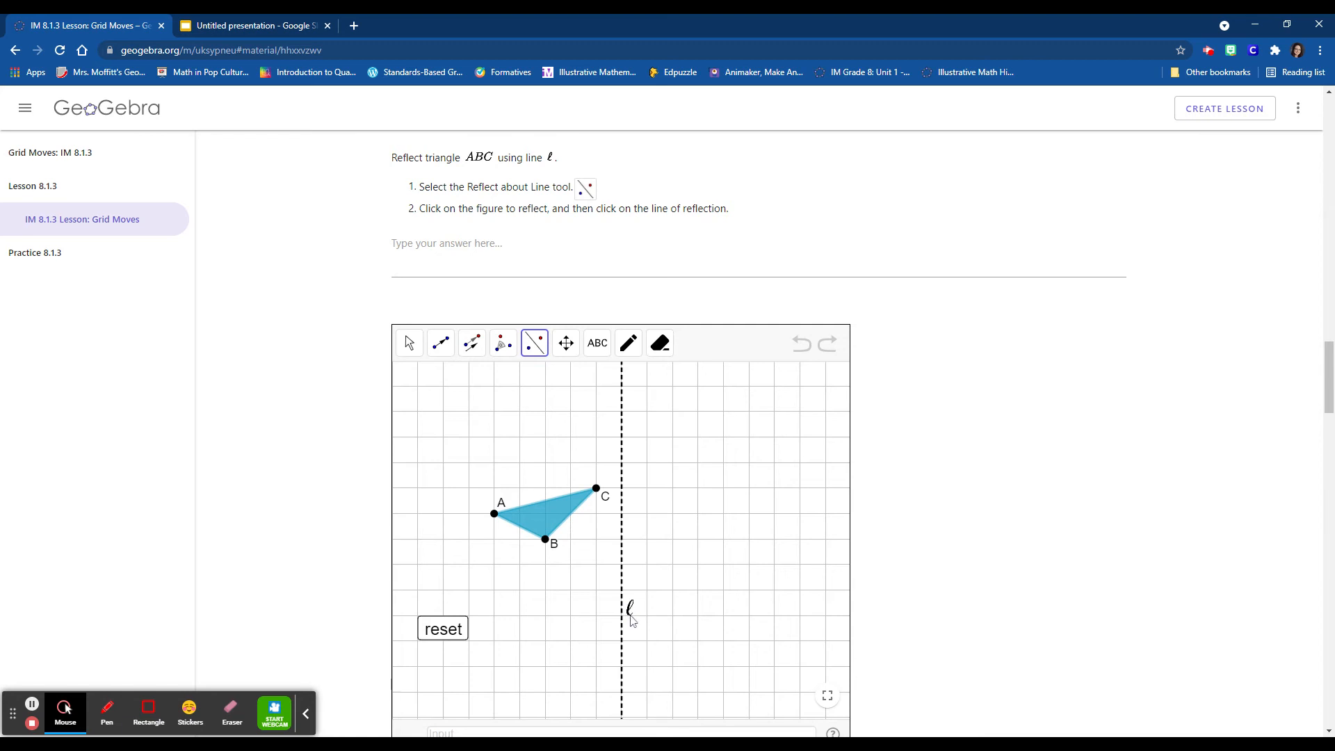
click(622, 563)
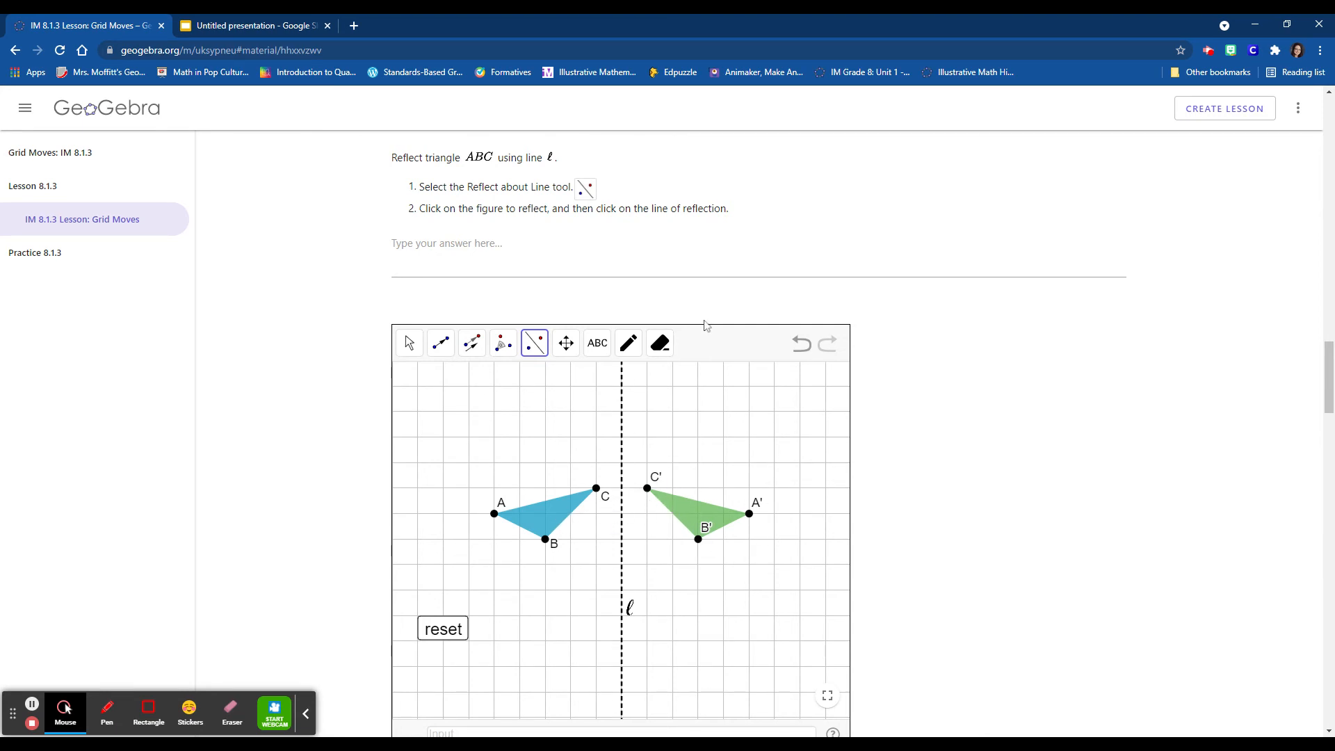
- Answer the reflection task with "Reflection (flip\mirror image) moves each point the same distance it was originally from the line of reflection, just in the opposite direction."
click(446, 244)
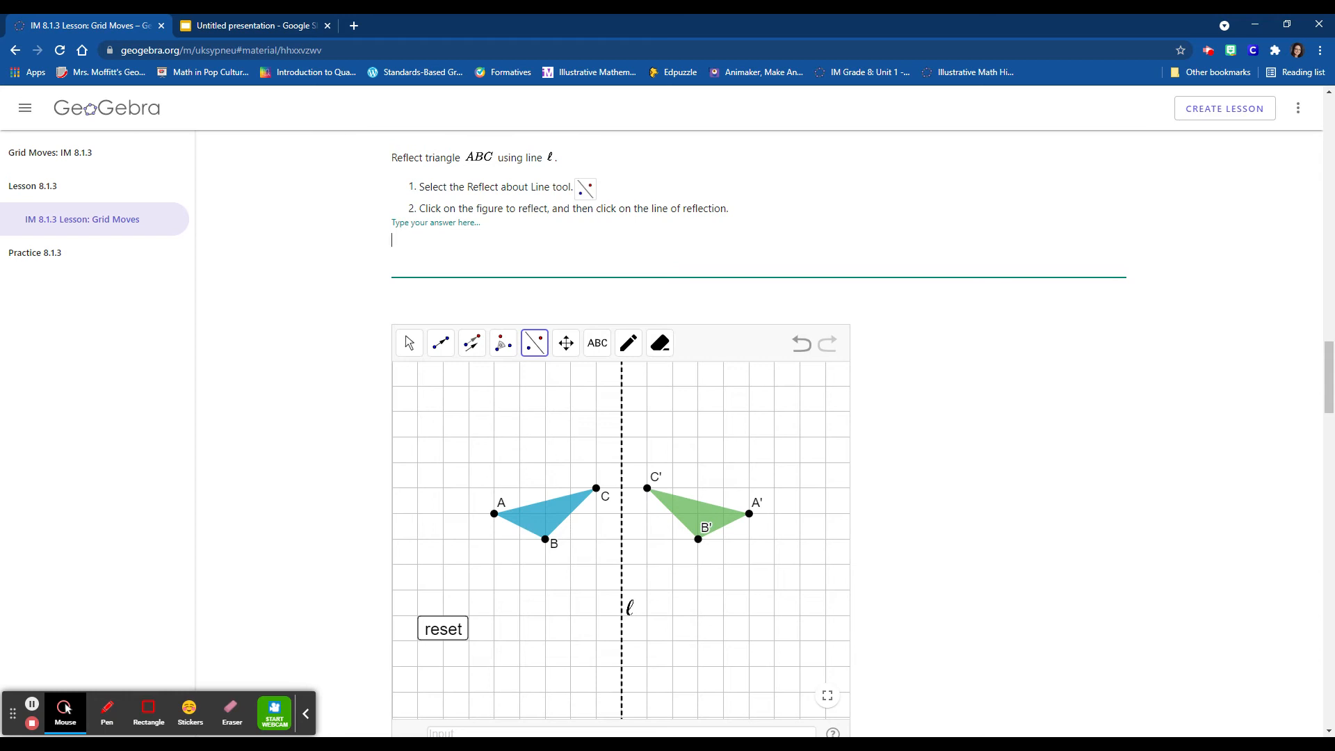
click(548, 242)
text(Reflection)
text((flip\mirror image)
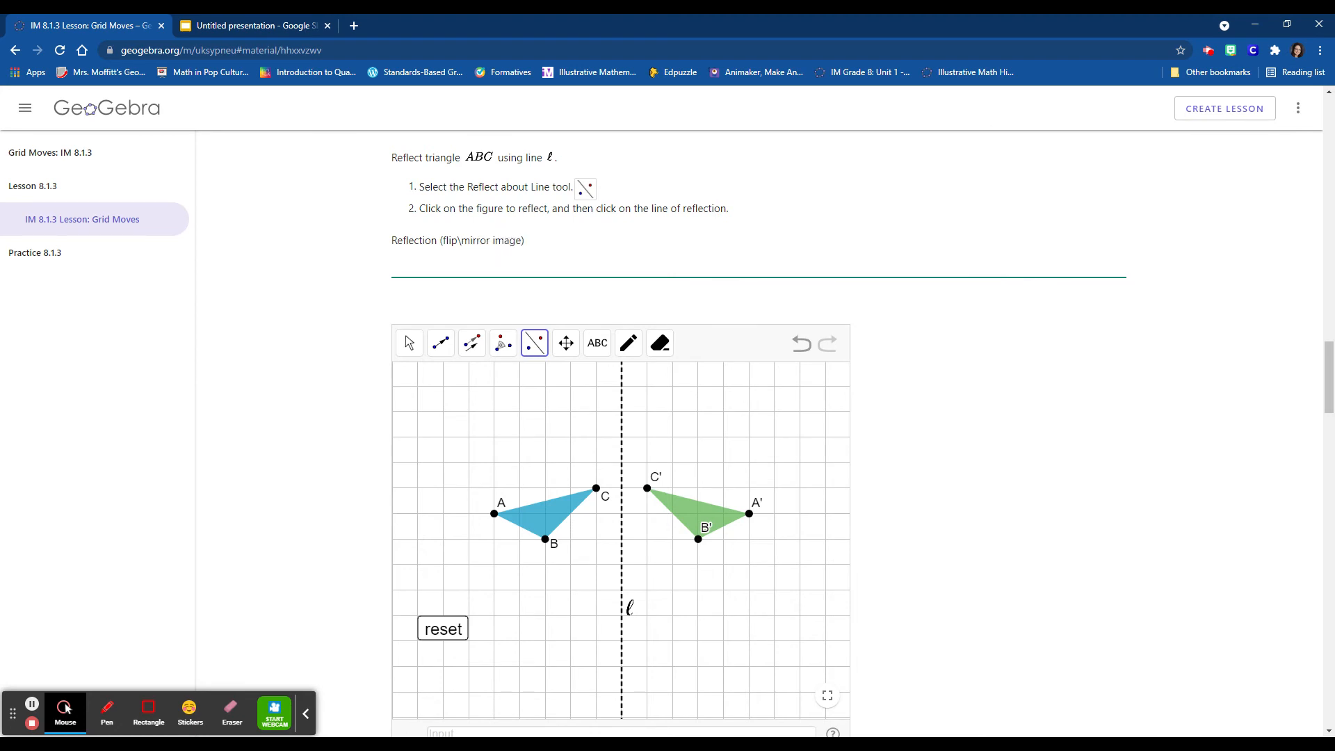
text( moves each point the same distane)
text(e it was original)
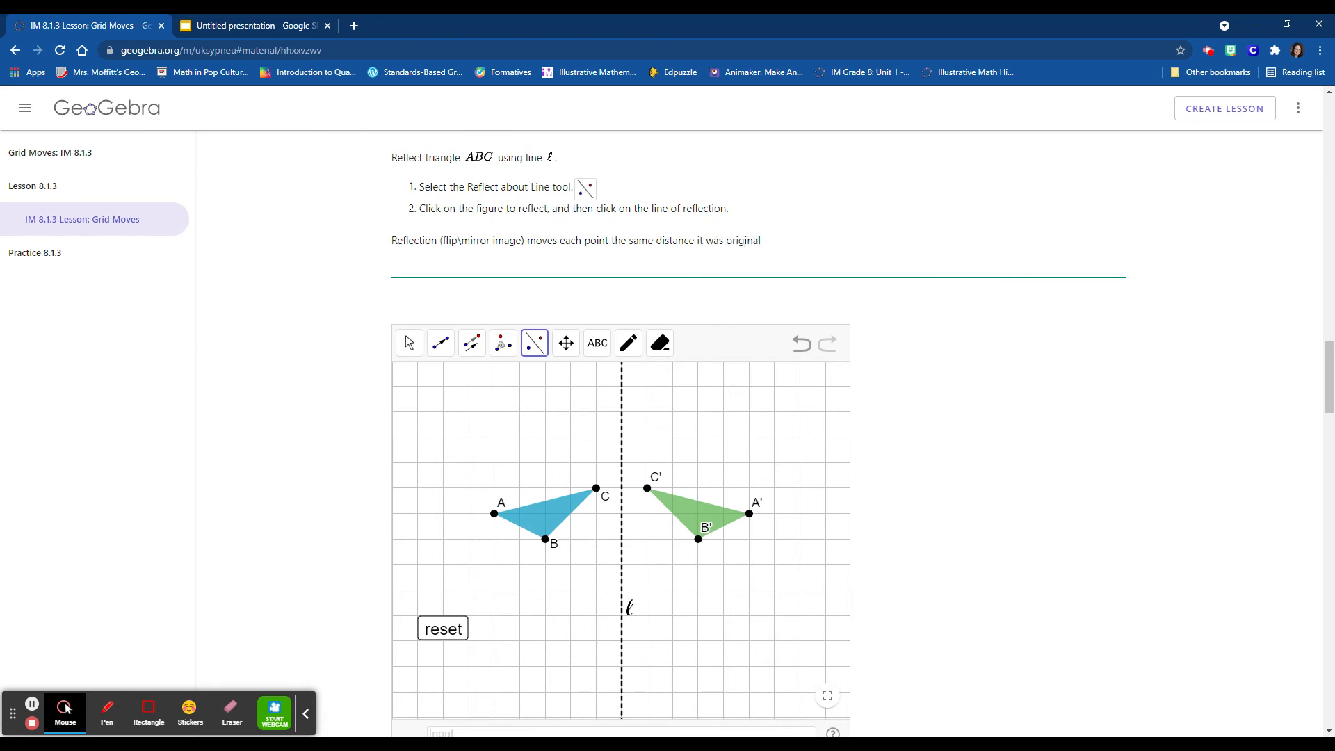
text(ly from t)
text(the opposite direction.)
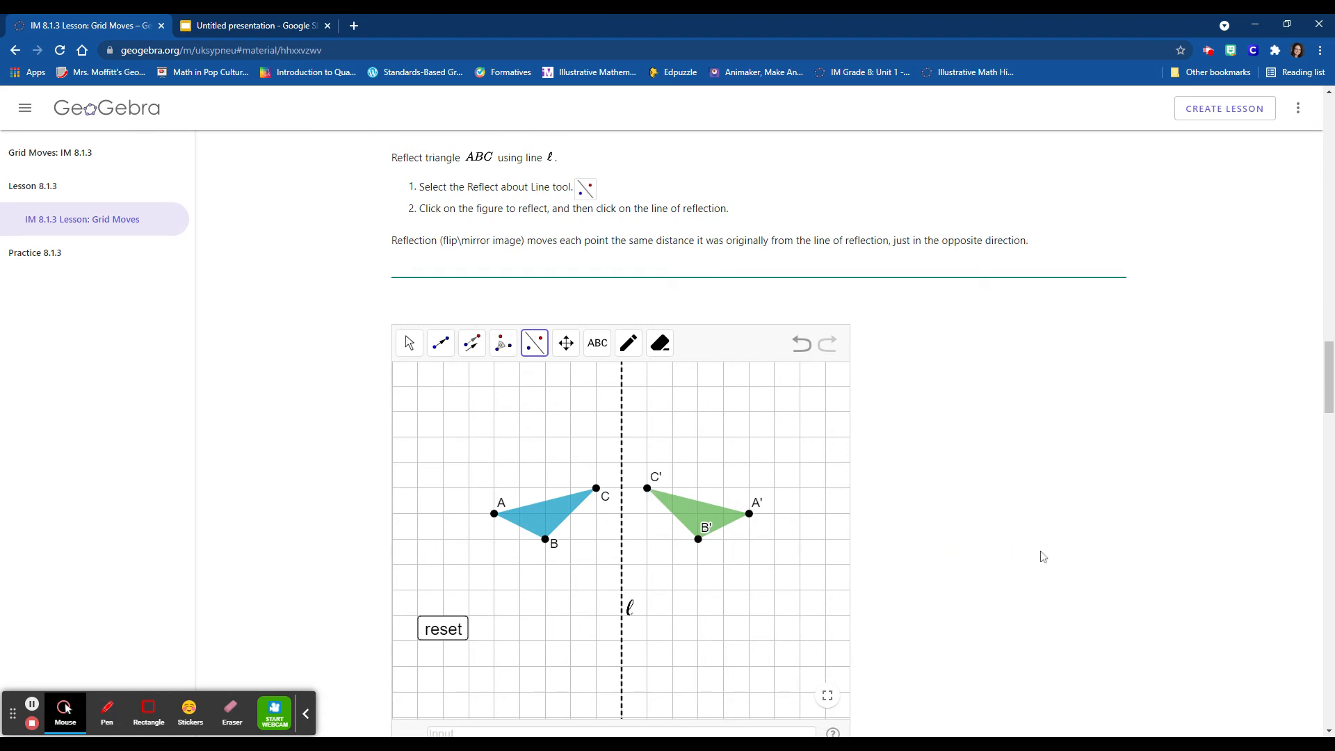
- In the first isometric-grid applet, rotate quadrilateral ABCD 60° counterclockwise around point B
scroll(1043, 556, down, 1)
scroll(1043, 556, down, 6)
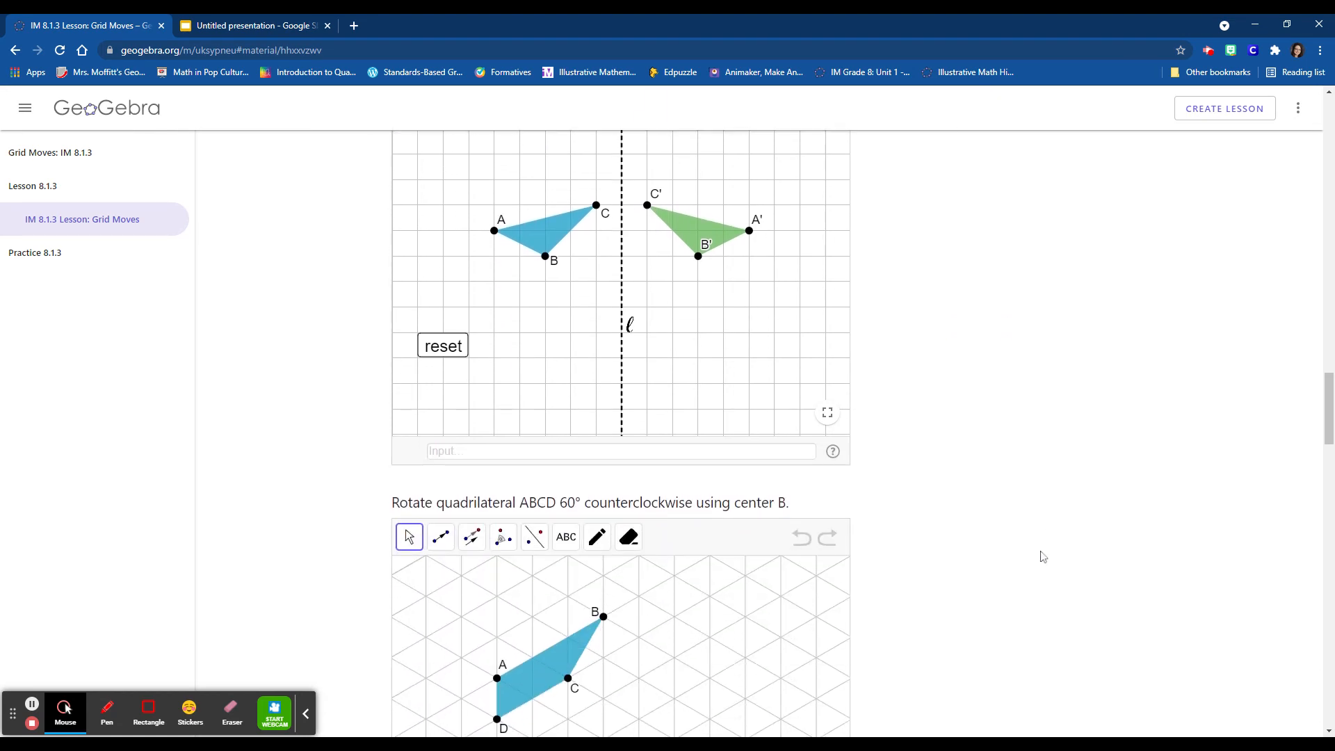
scroll(1043, 556, down, 1)
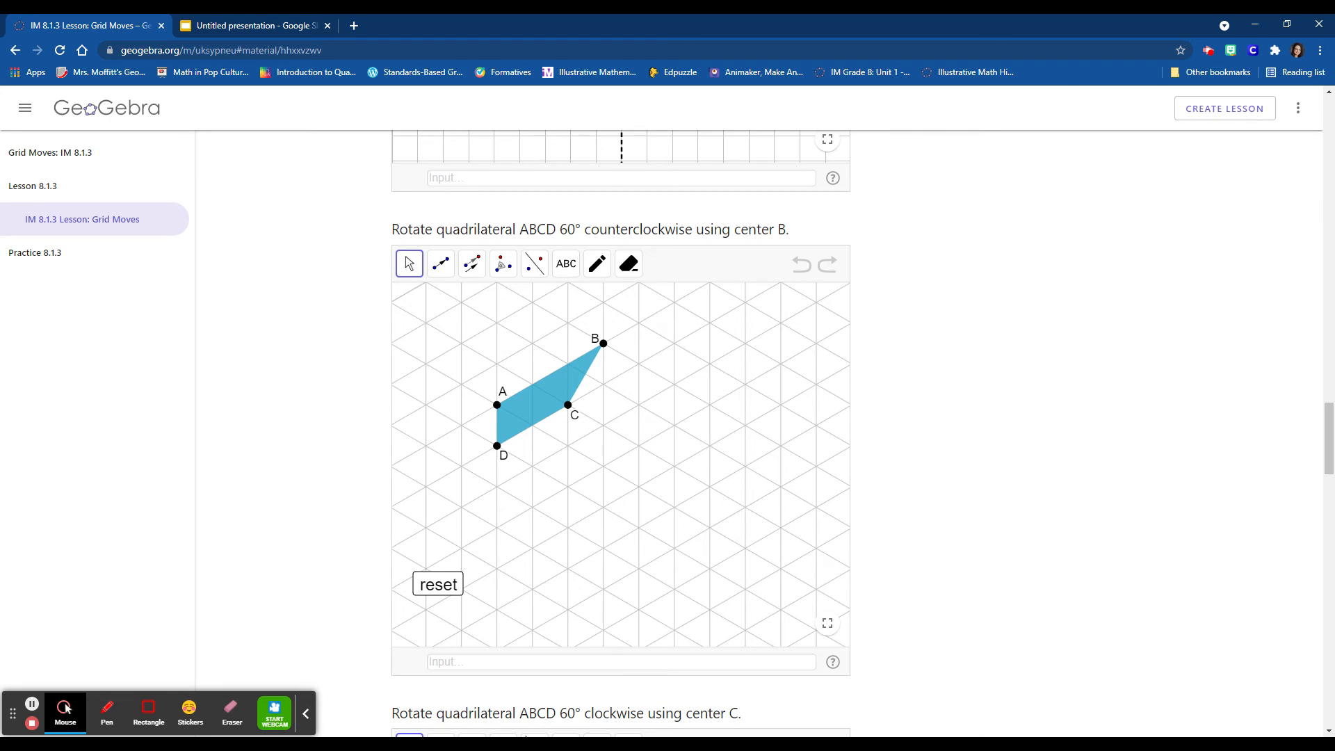
double_click(566, 229)
click(506, 269)
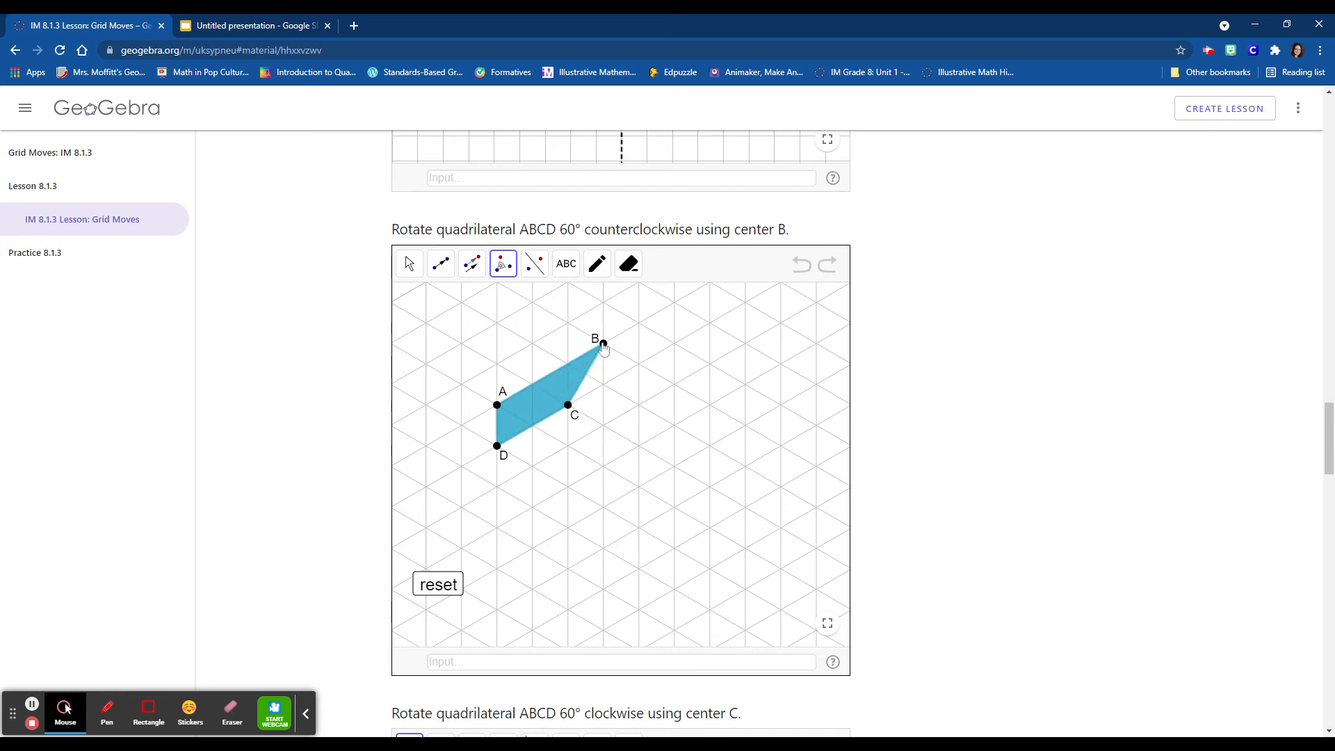
click(603, 343)
drag(477, 445, 466, 448)
text(60)
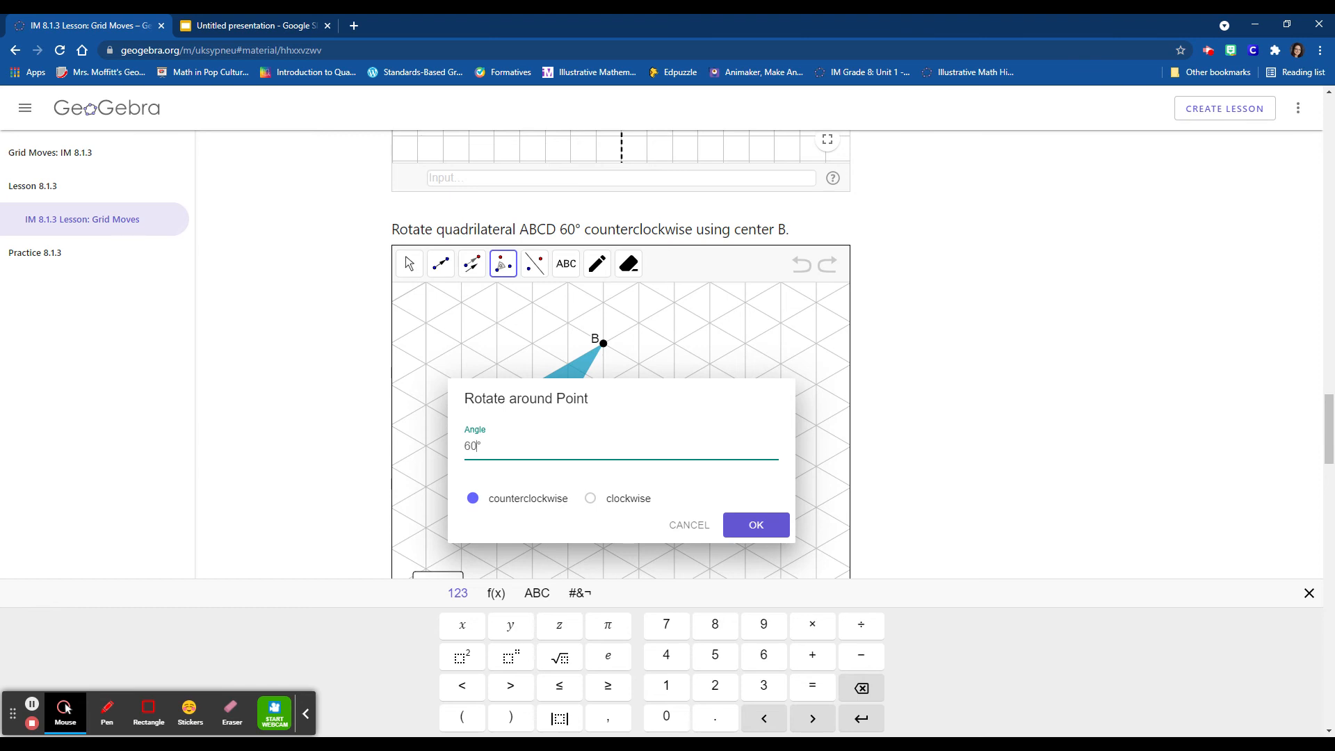
click(473, 500)
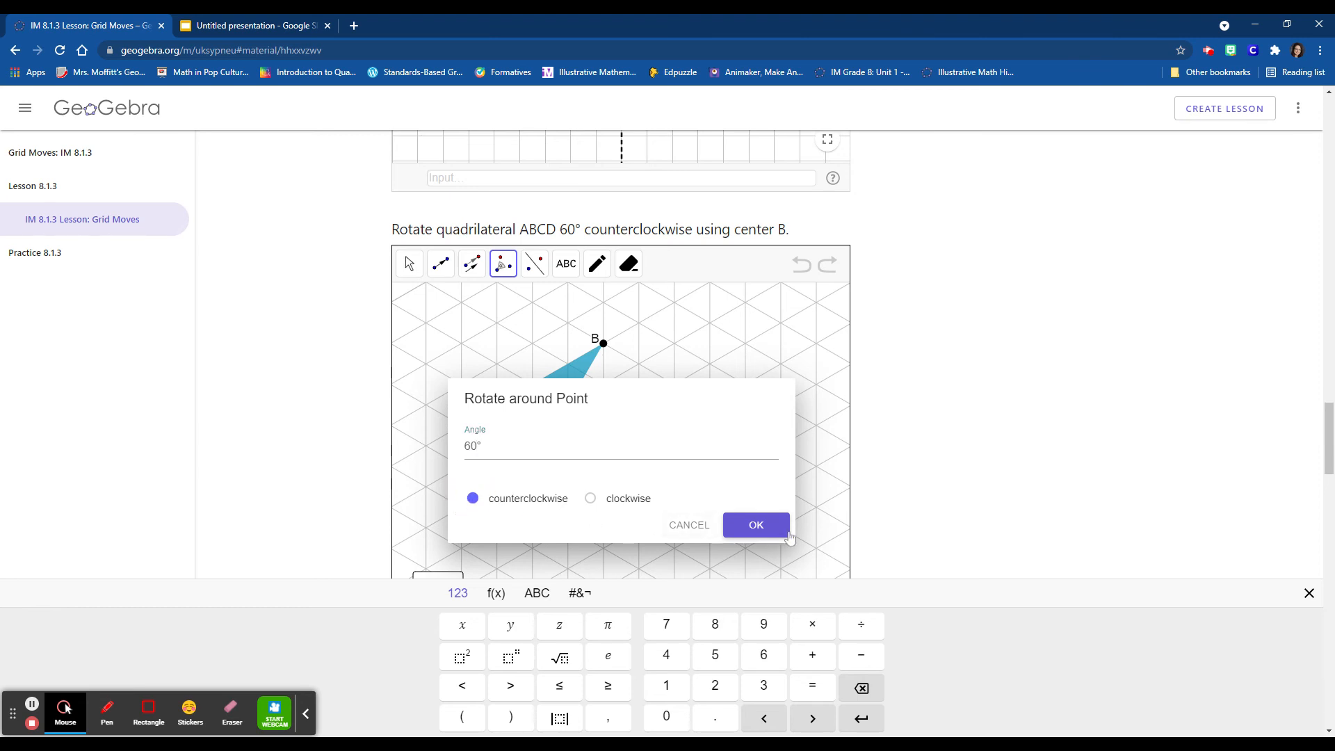
click(769, 526)
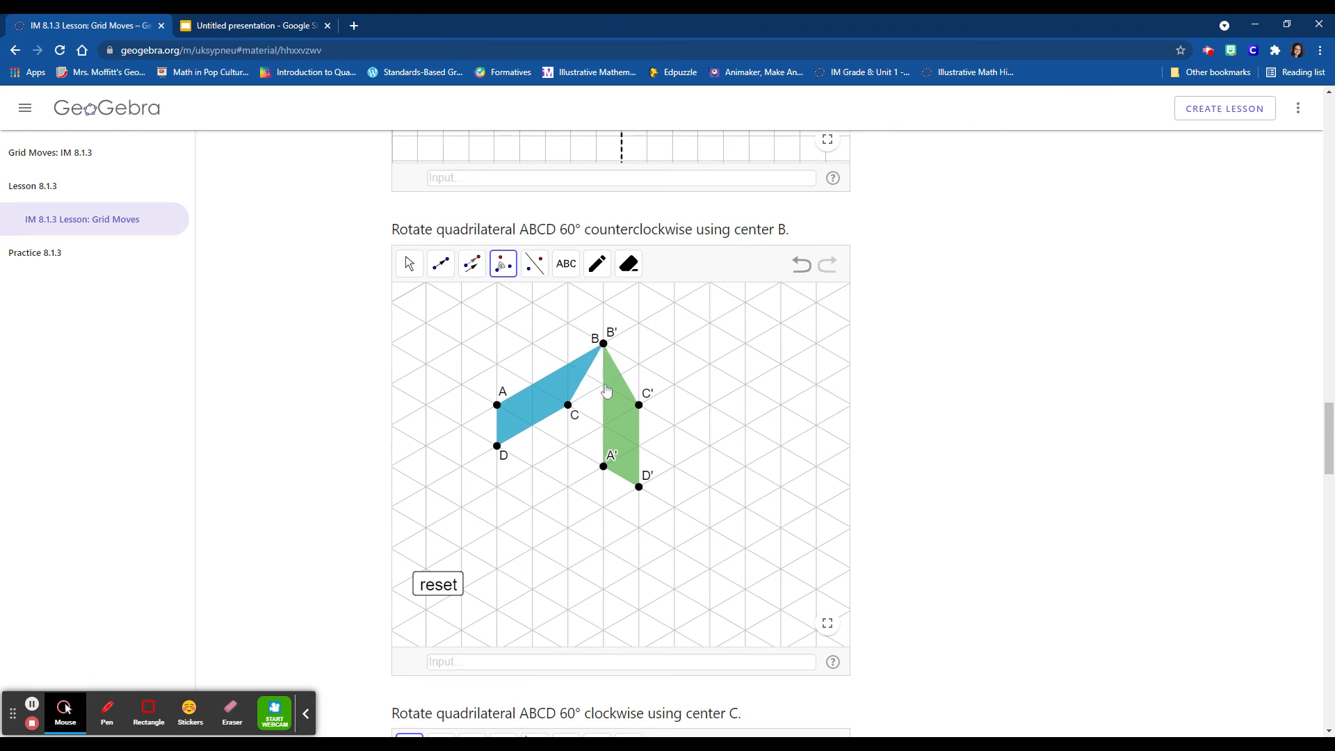
- In the second isometric-grid applet, rotate quadrilateral ABCD 60° clockwise around point C
scroll(928, 536, down, 2)
scroll(929, 537, down, 5)
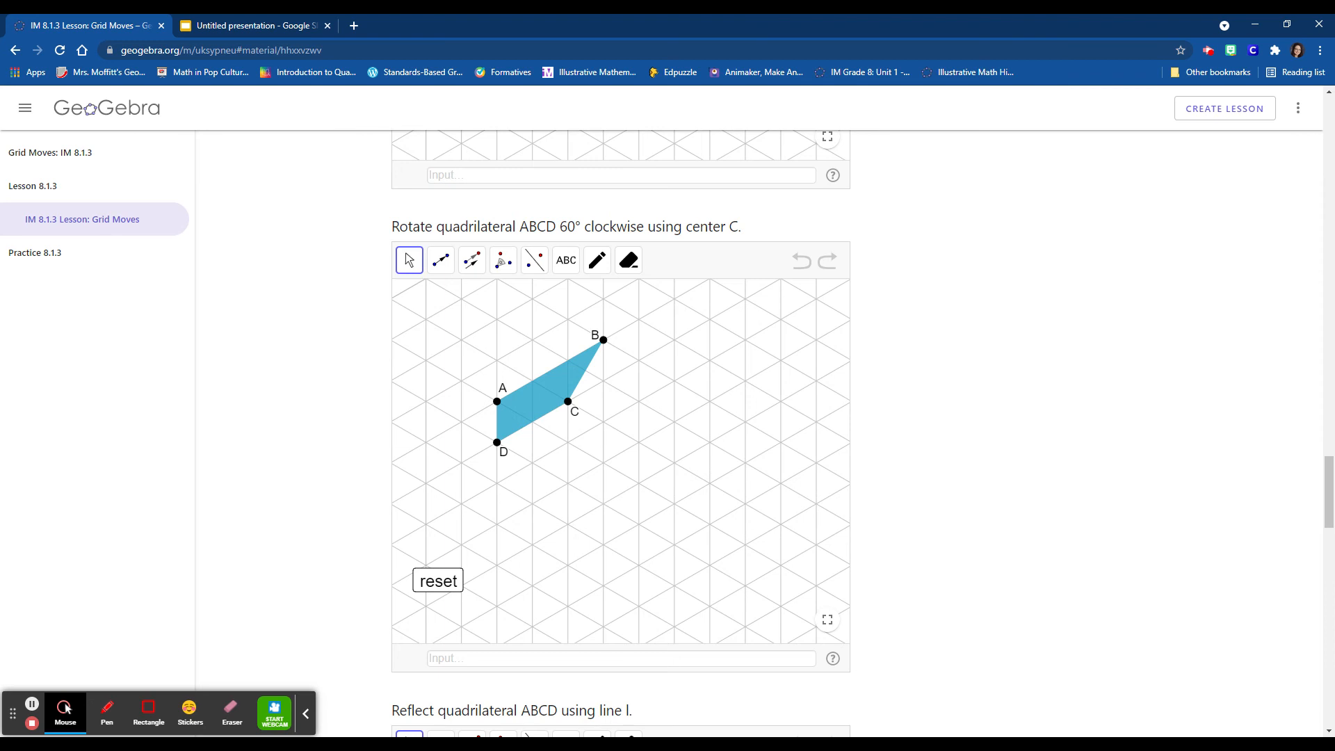
click(505, 262)
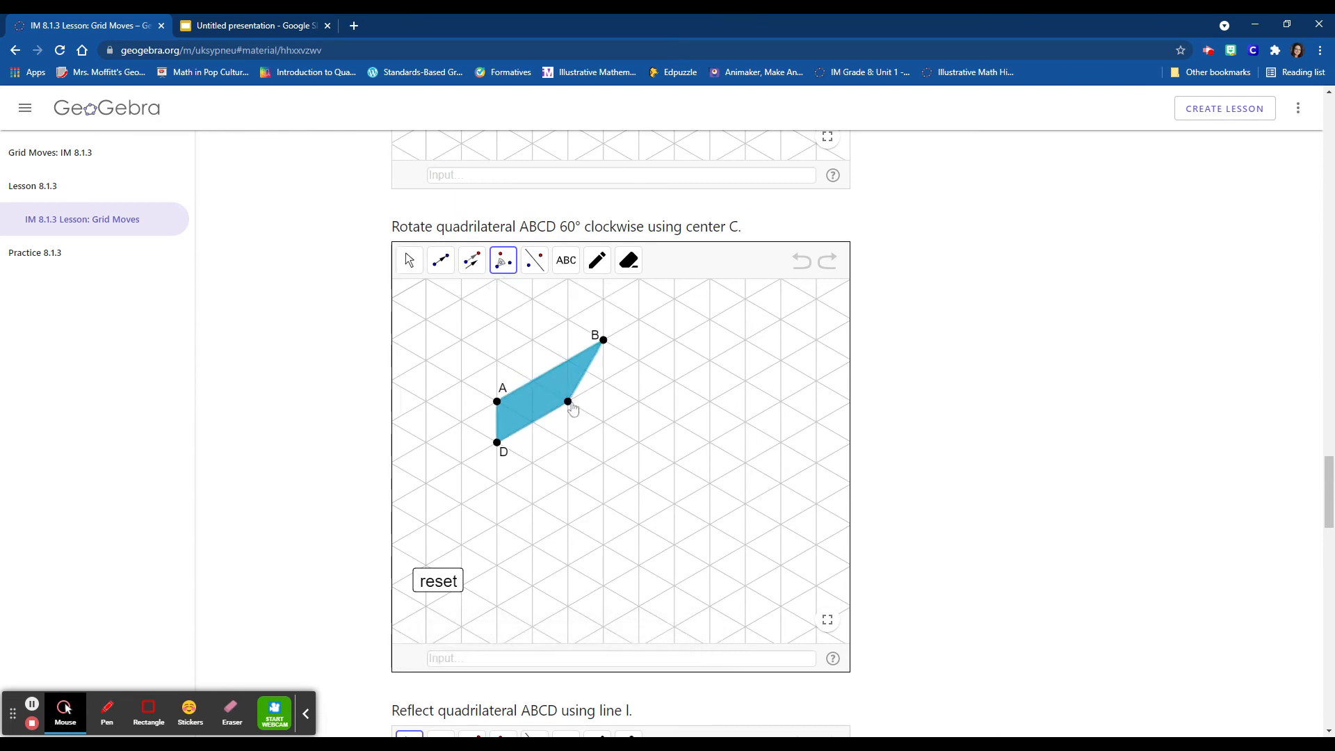
click(568, 405)
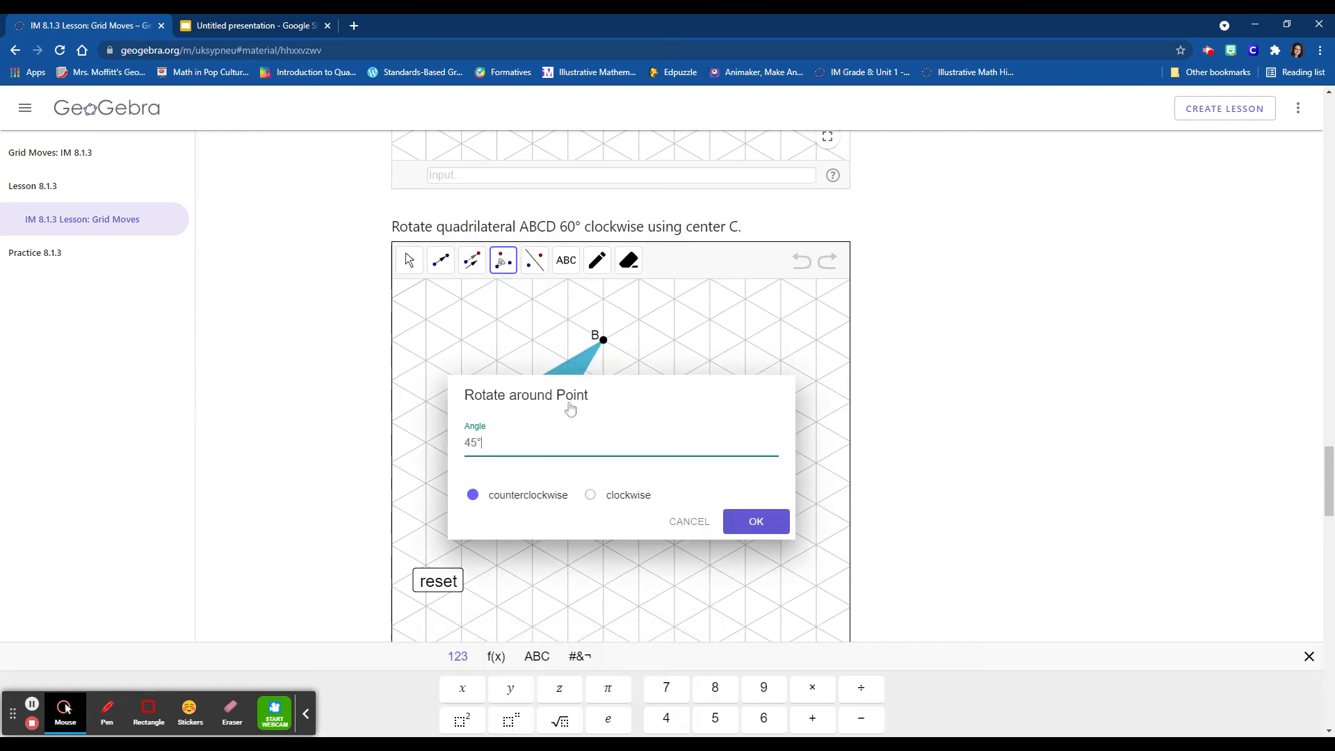
double_click(467, 444)
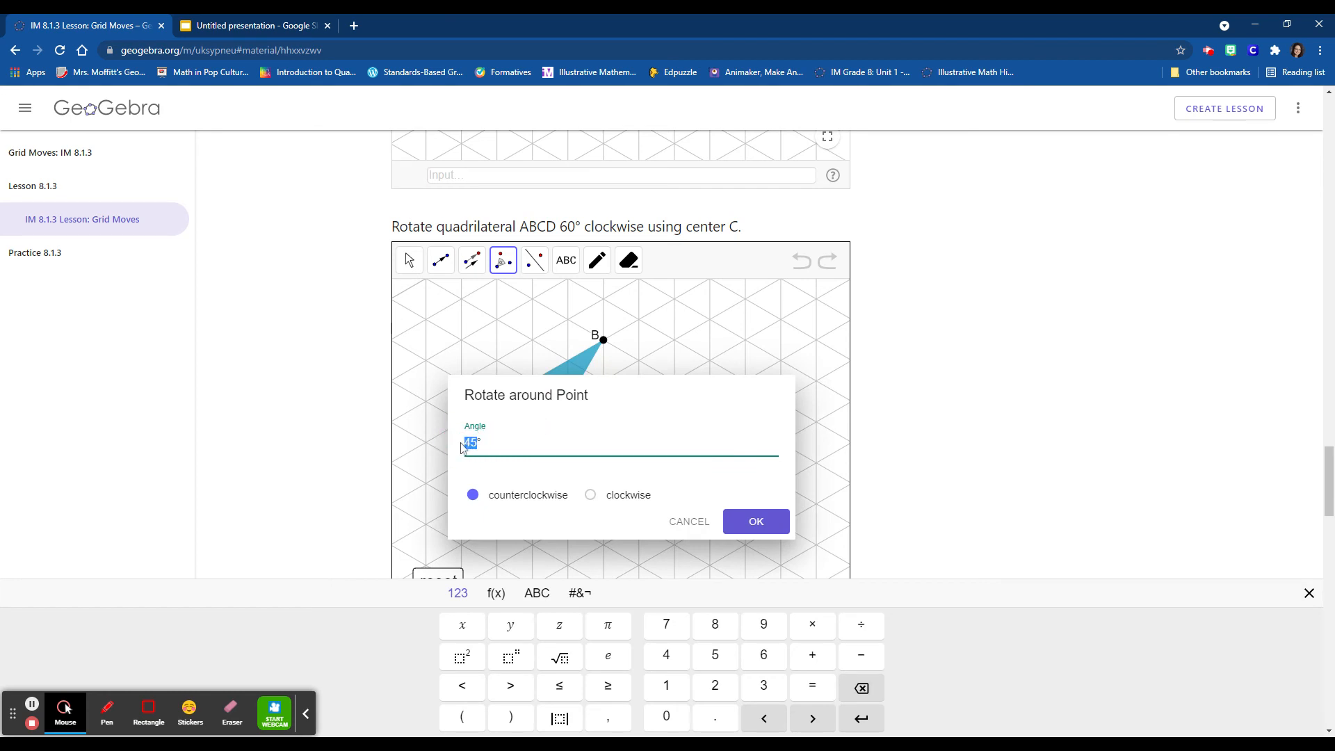
text(60)
click(591, 496)
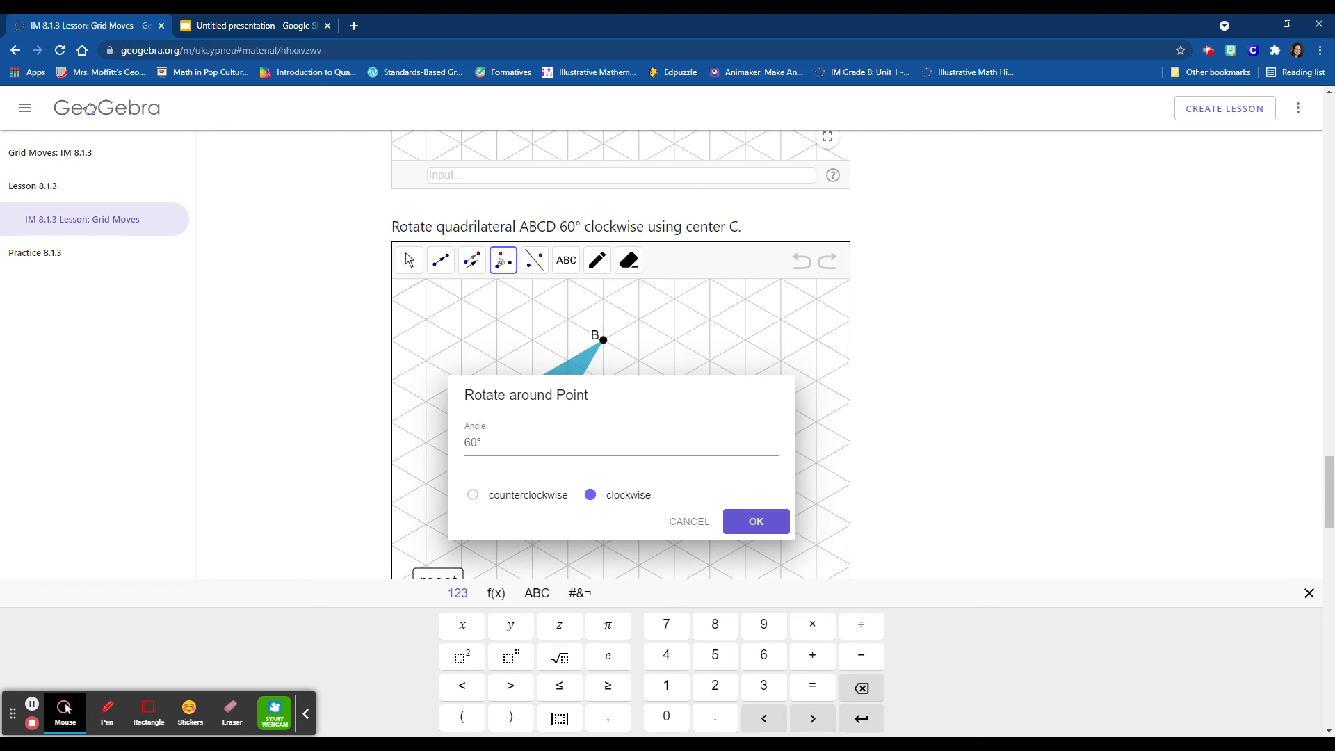
click(756, 521)
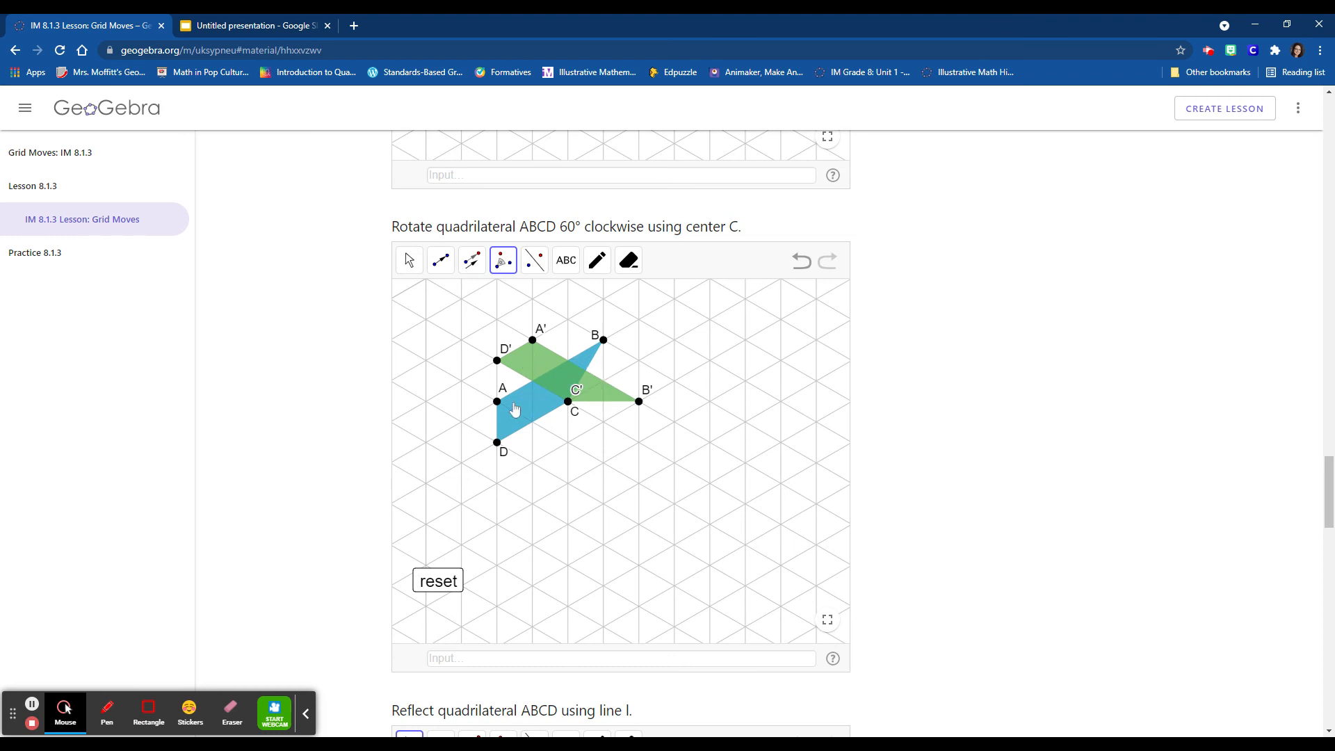
- In the isometric-grid reflection applet, reflect quadrilateral ABCD about the dashed line ℓ
scroll(399, 445, down, 5)
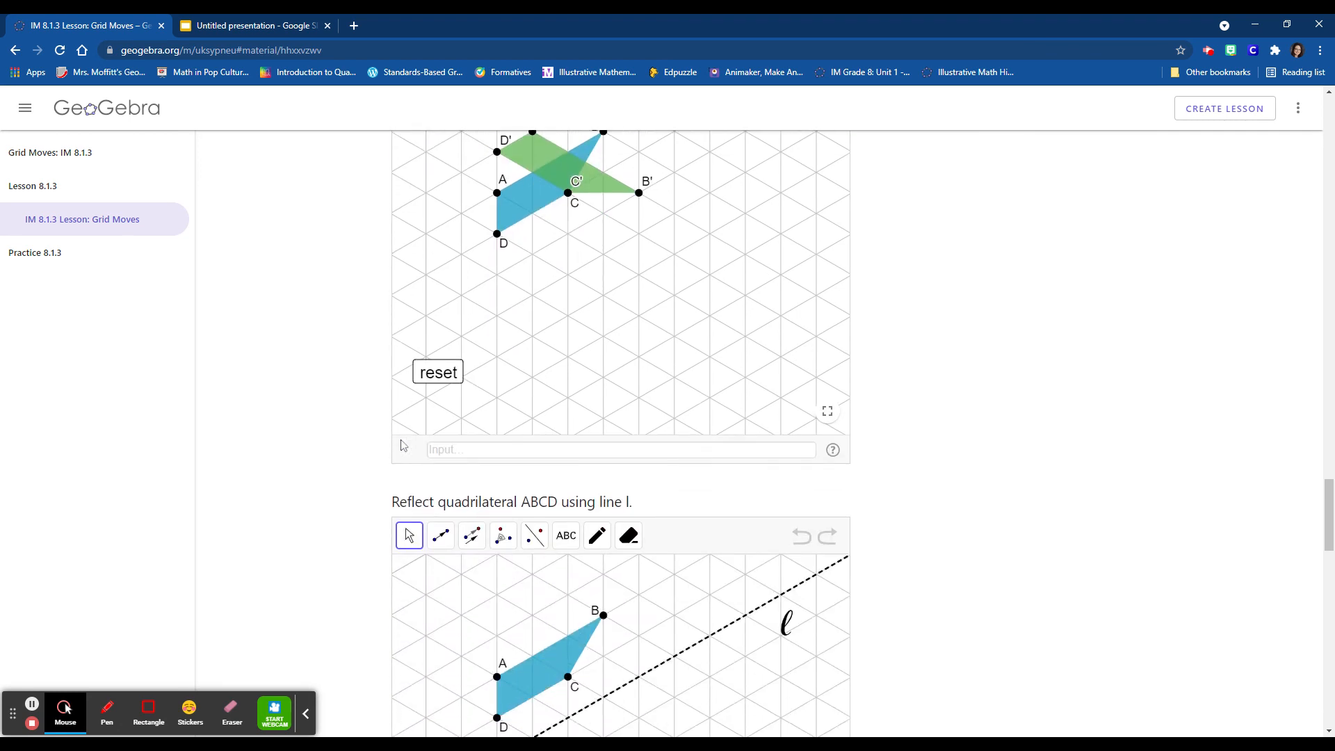
scroll(369, 440, down, 3)
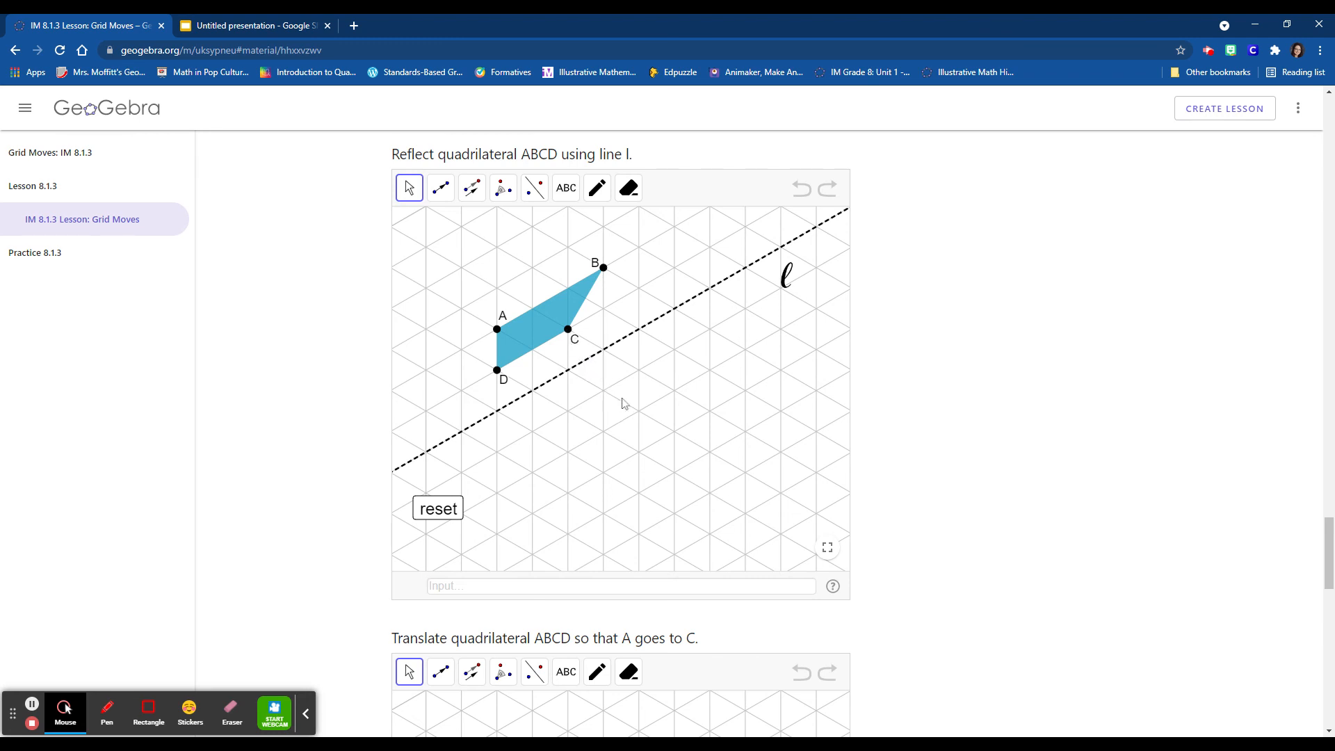
click(536, 189)
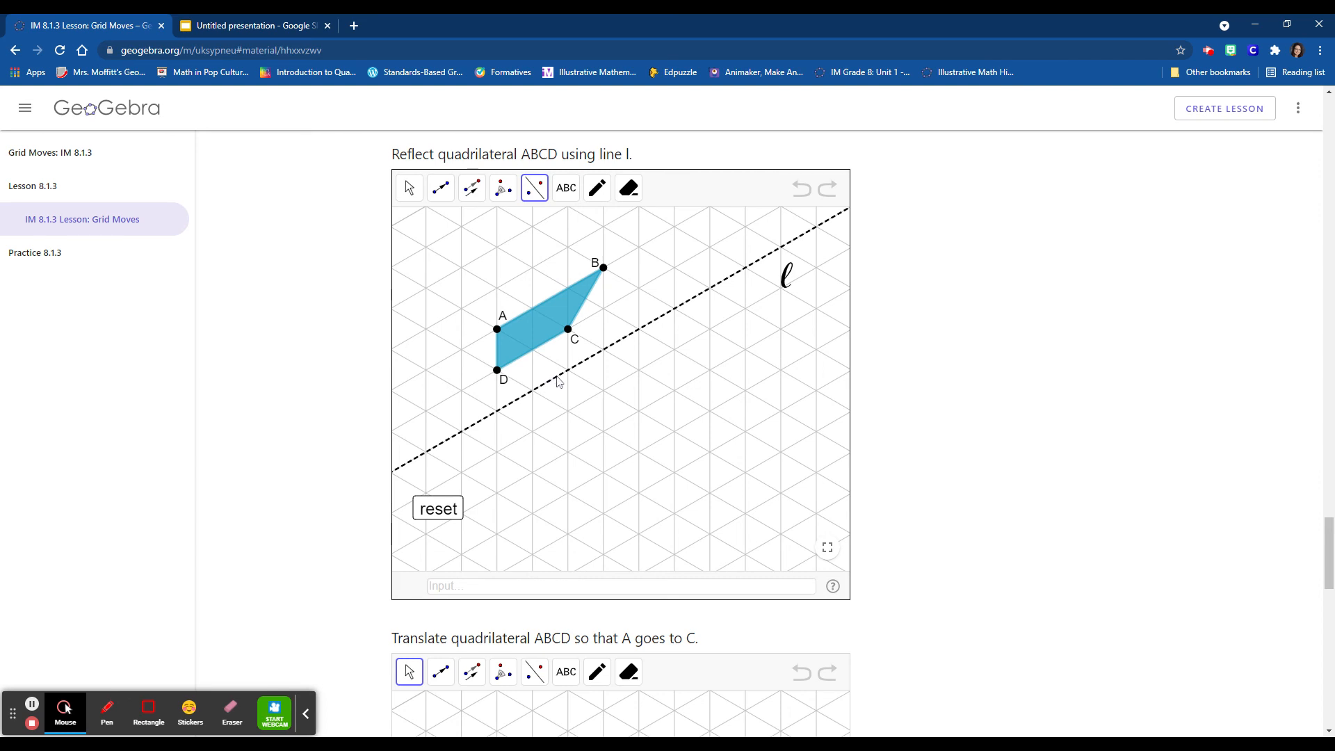
click(557, 379)
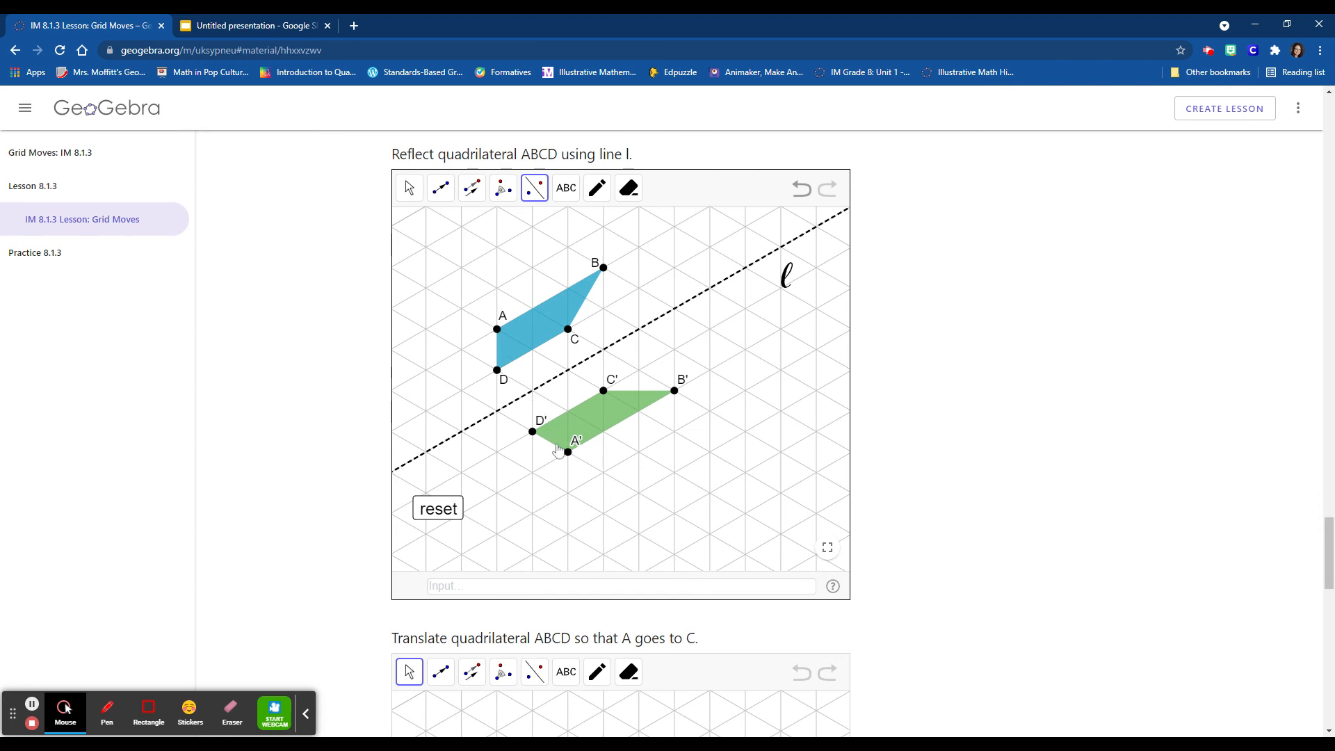
- In the quadrilateral translation applet, draw a vector from point A to point C and translate quadrilateral ABCD by it
scroll(1006, 431, down, 1)
scroll(1006, 431, down, 5)
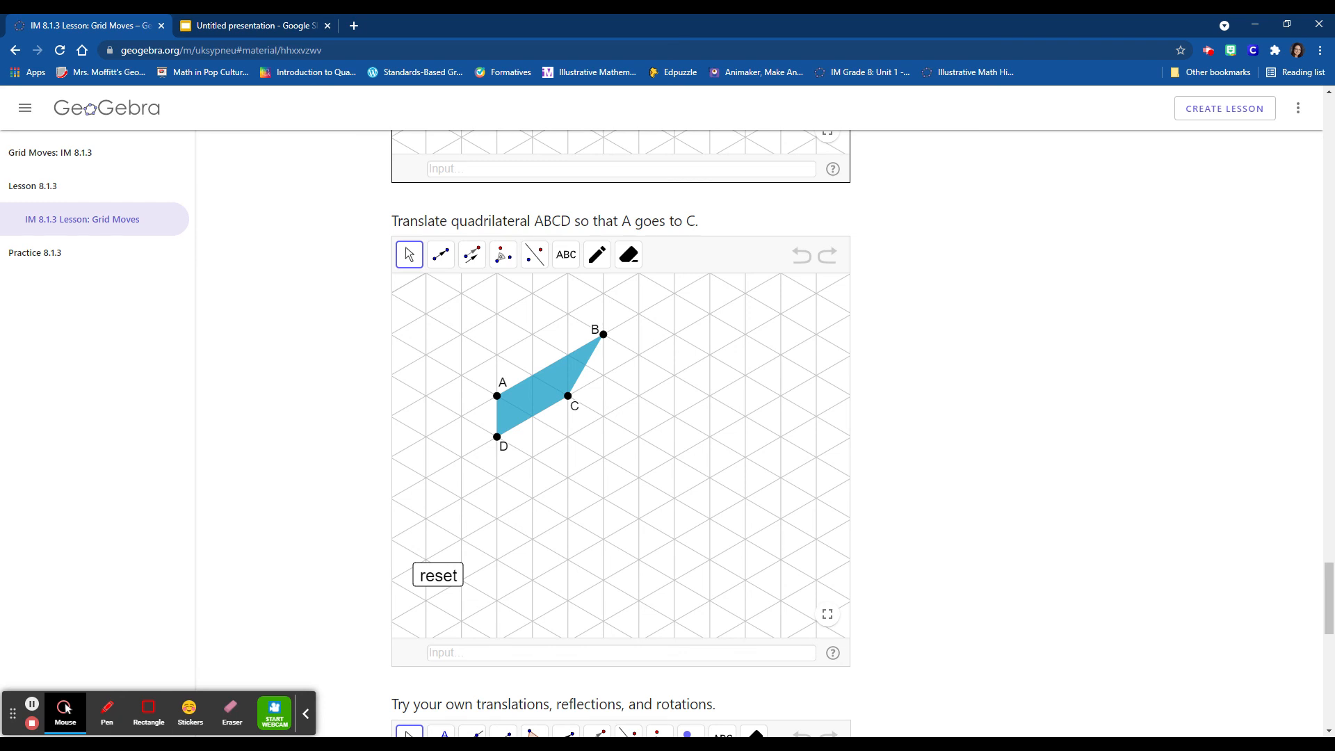
click(445, 259)
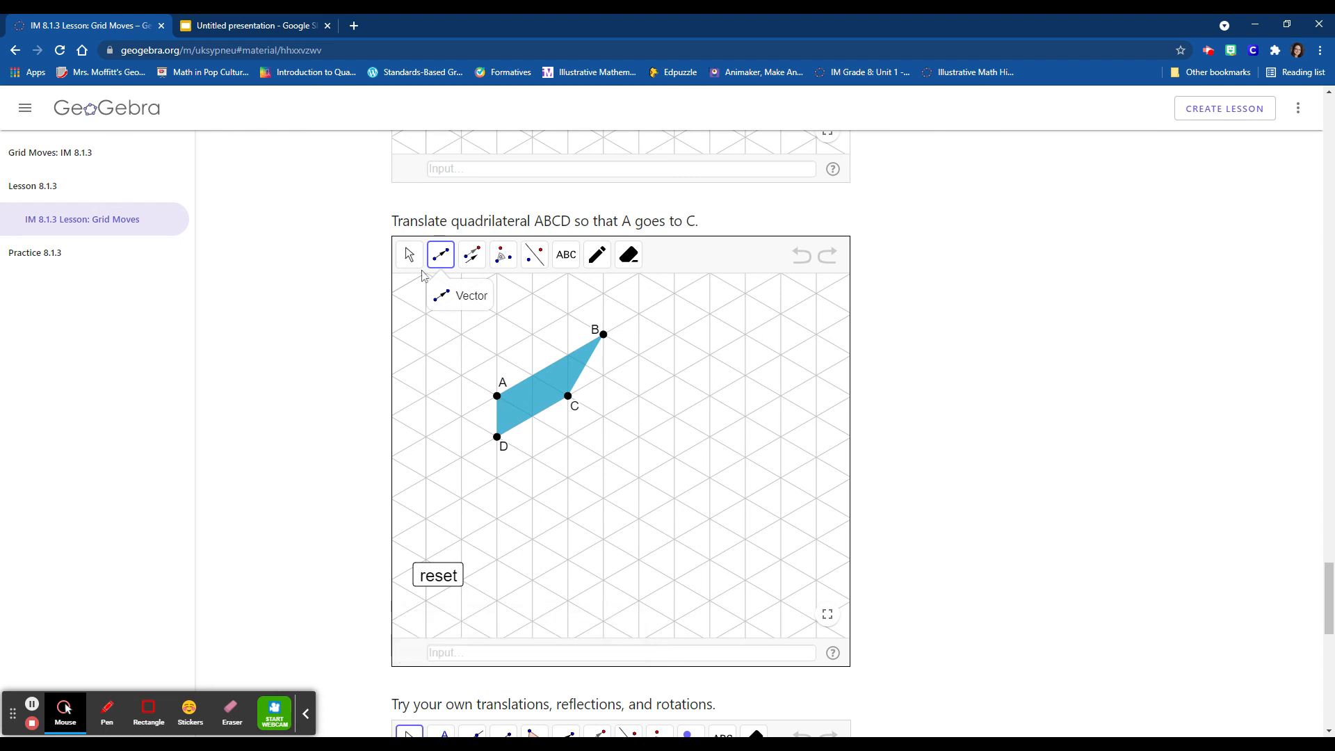
click(497, 396)
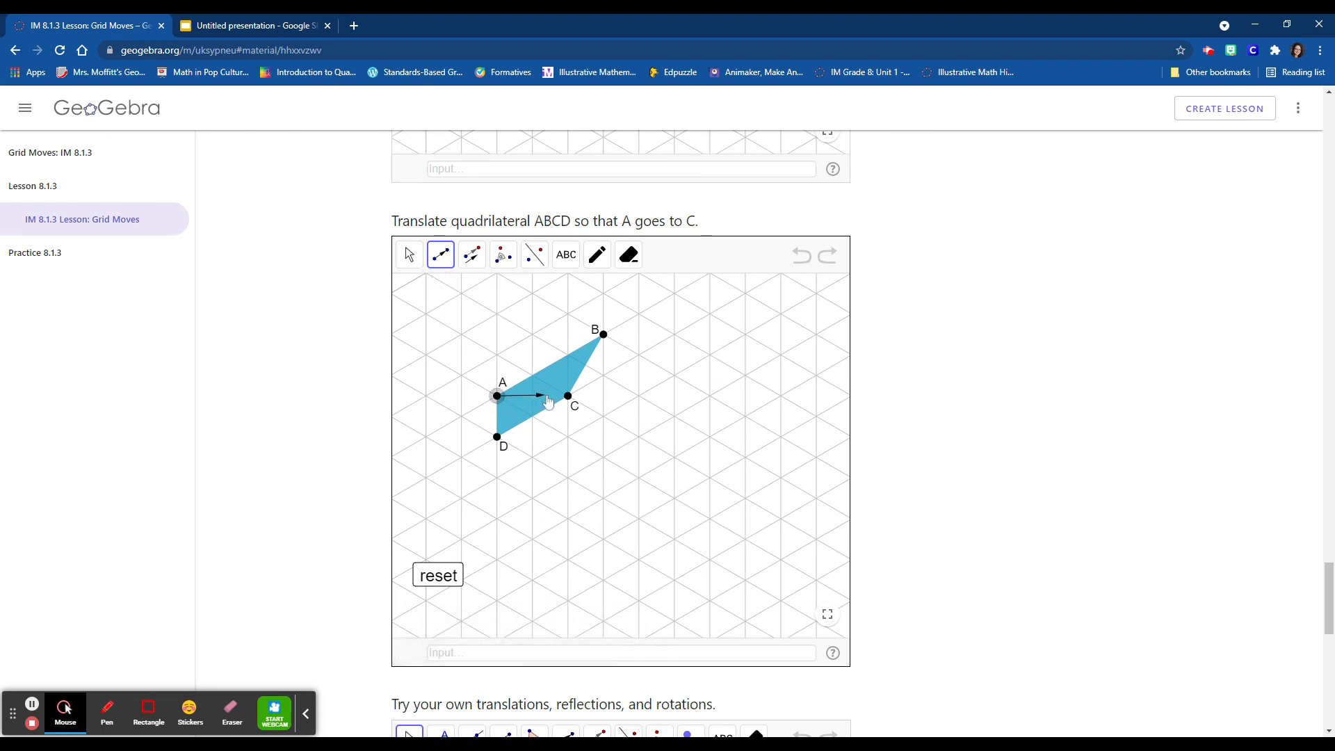
click(568, 396)
click(470, 258)
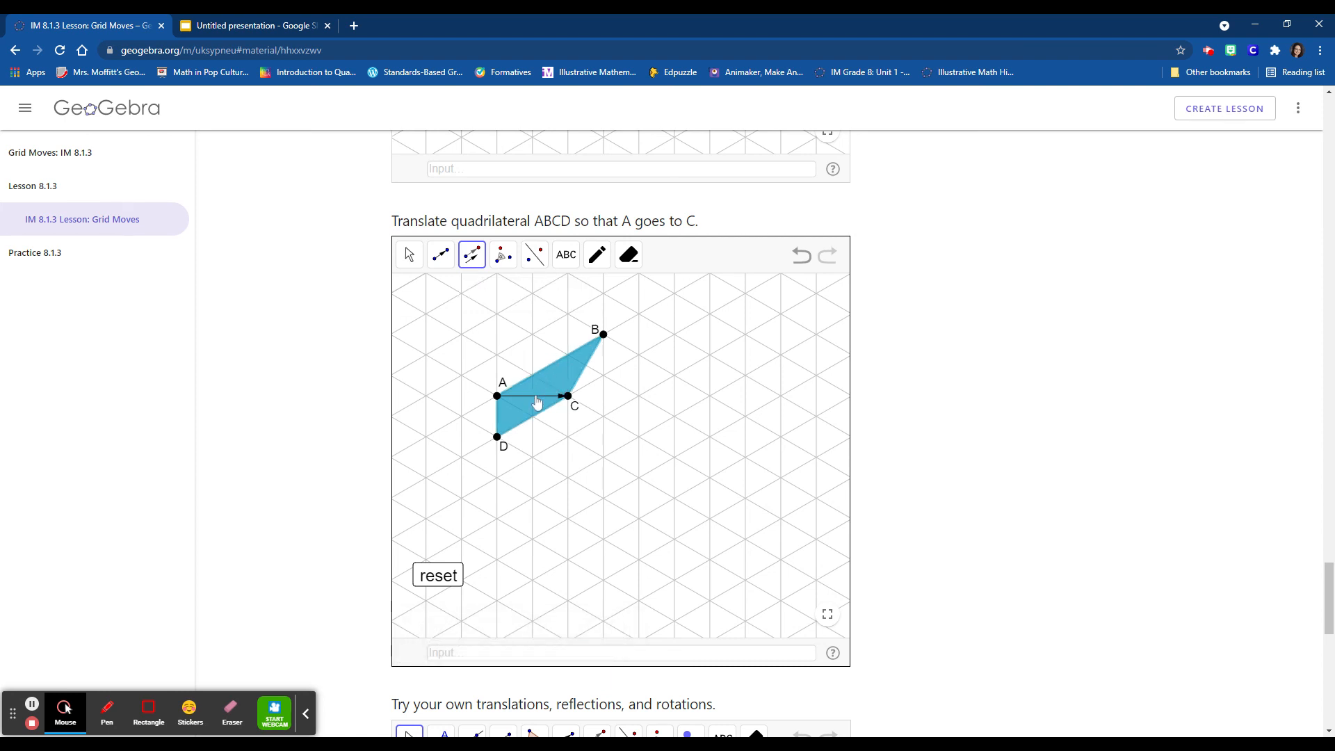
click(536, 402)
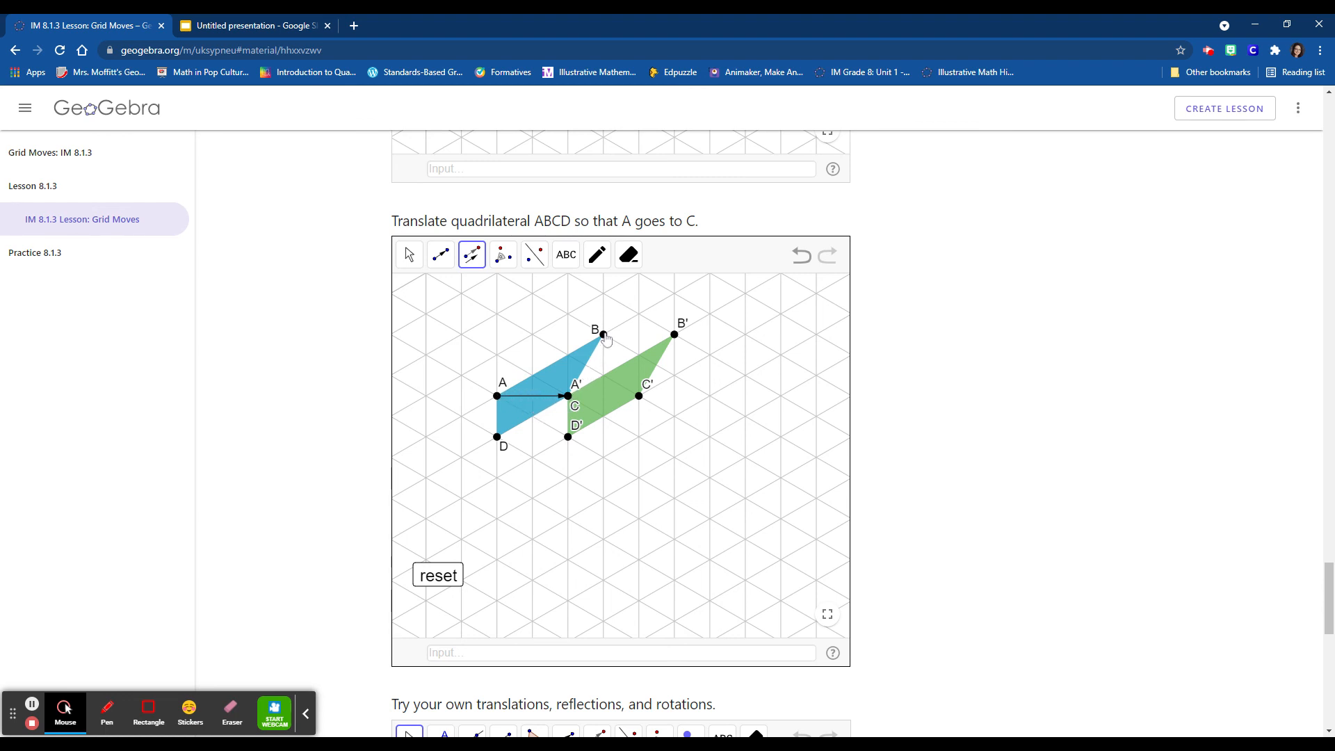
- Draw a vector from point B to its image B' in the quadrilateral translation applet
click(440, 256)
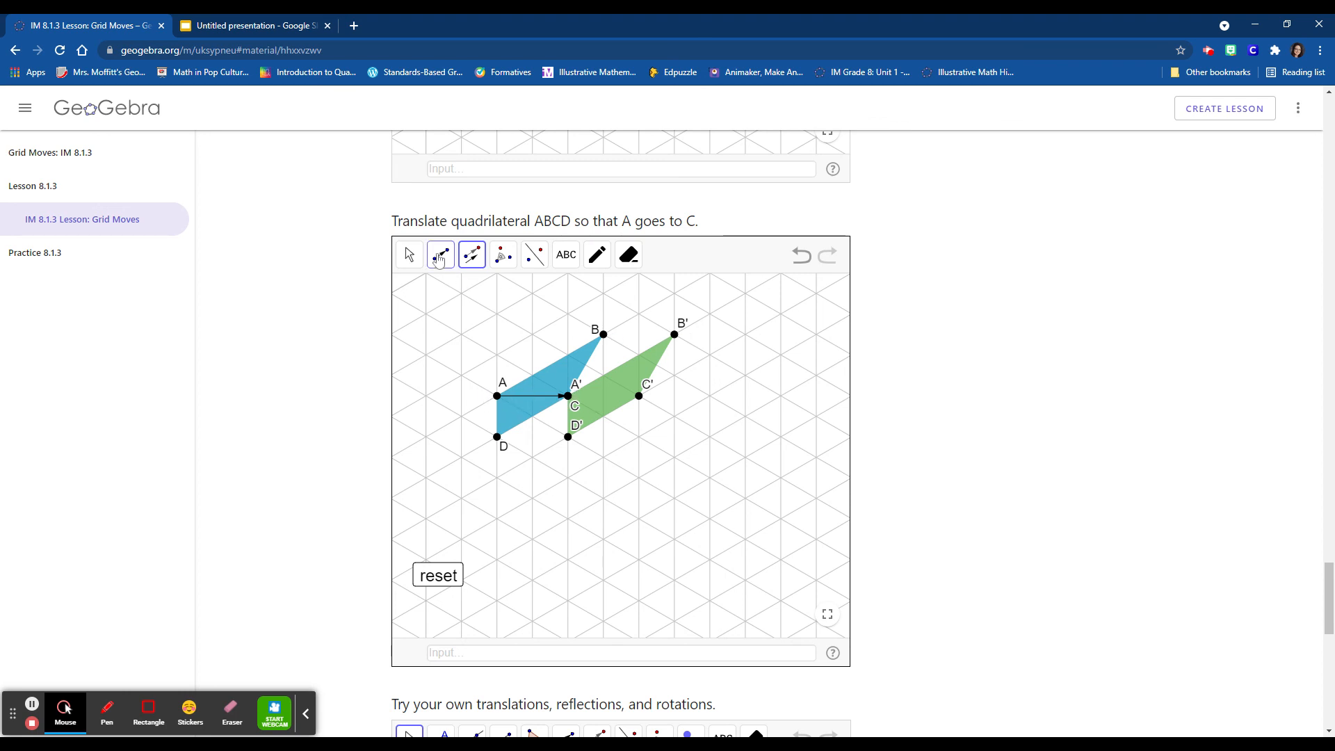
click(603, 335)
click(673, 335)
- Draw vectors from point D to D' and from point C to C' in the quadrilateral translation applet
click(498, 438)
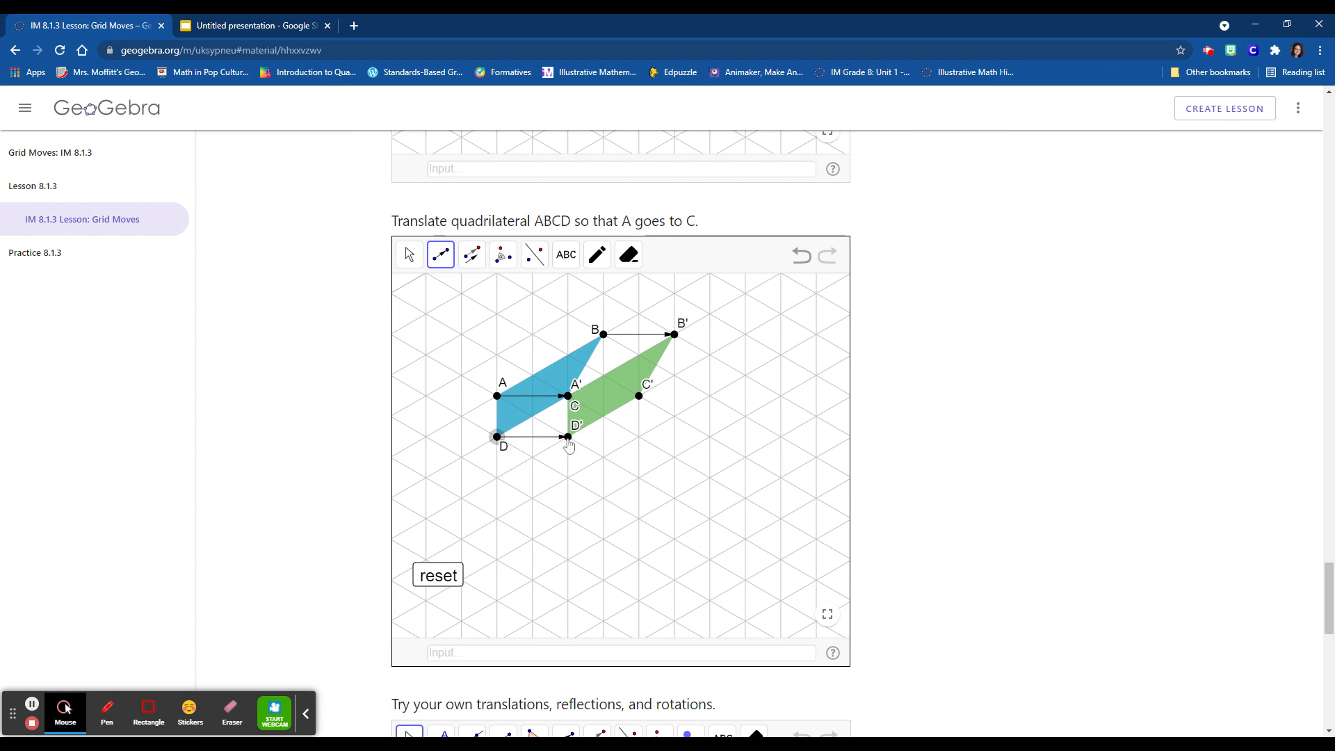
click(568, 441)
click(568, 395)
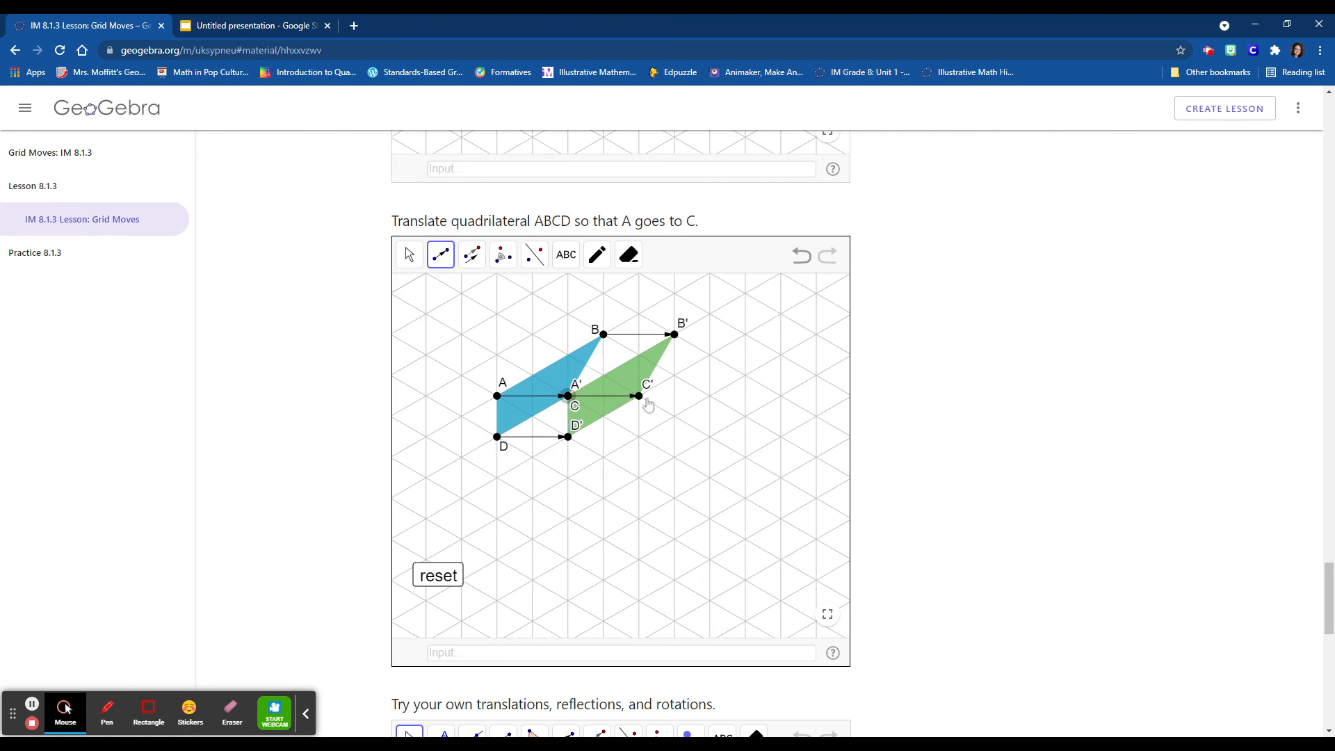
click(641, 397)
- Review the blank "Try your own translations, reflections, and rotations" applet and the polygon, prediction and partner-challenge questions with their answer fields
scroll(916, 462, down, 7)
scroll(919, 463, down, 1)
scroll(919, 464, up, 1)
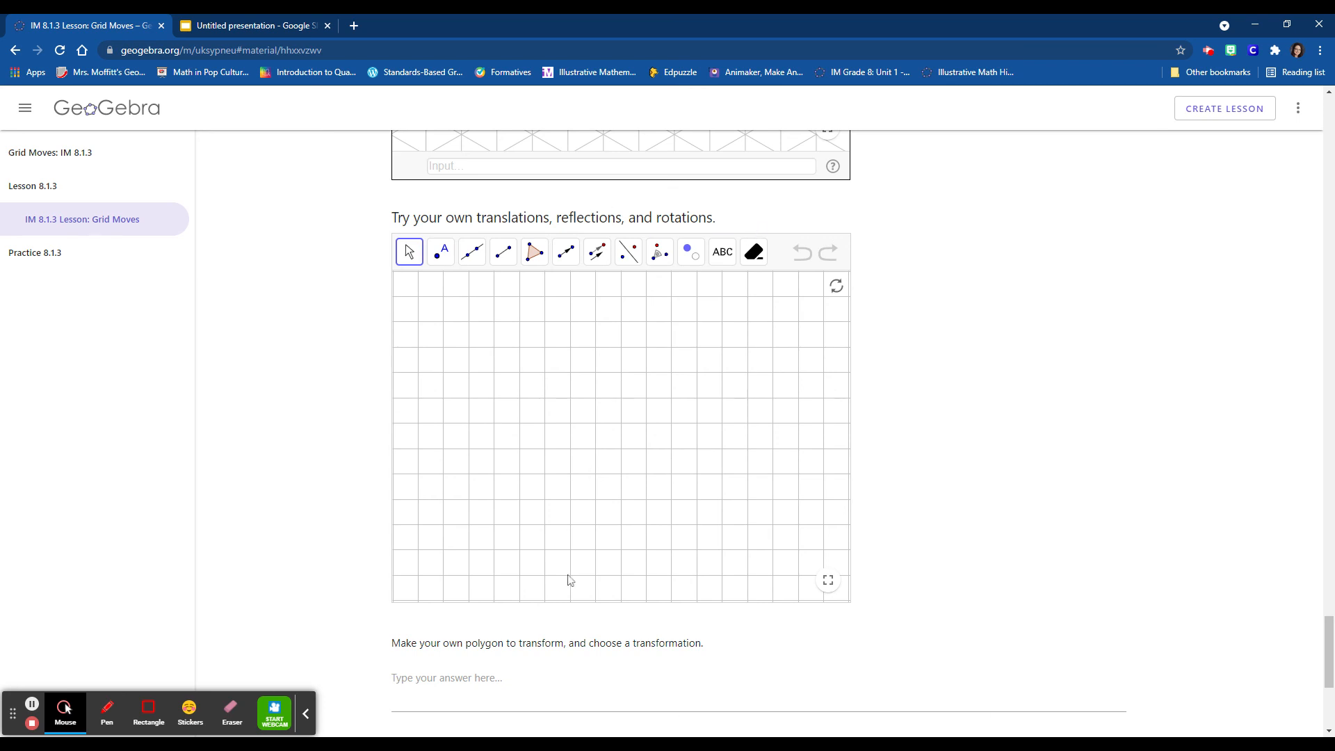
scroll(549, 656, down, 3)
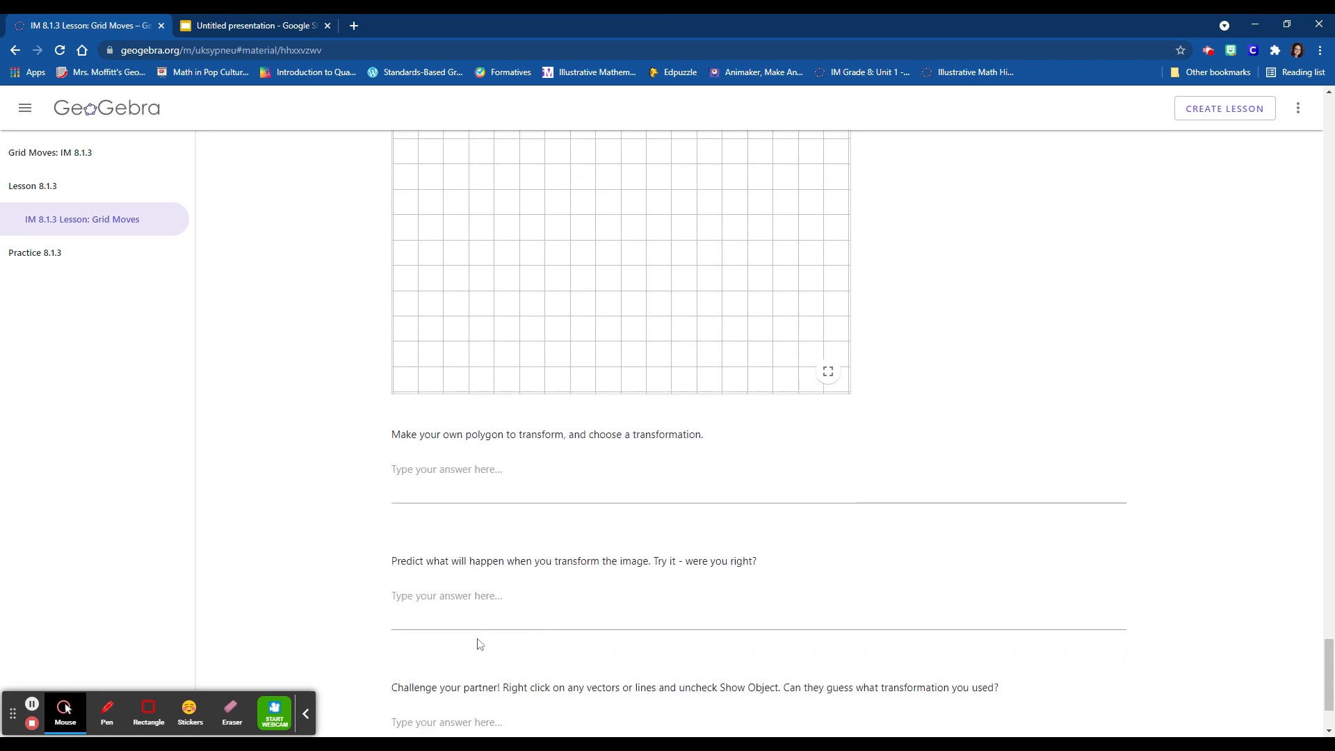
scroll(758, 431, down, 1)
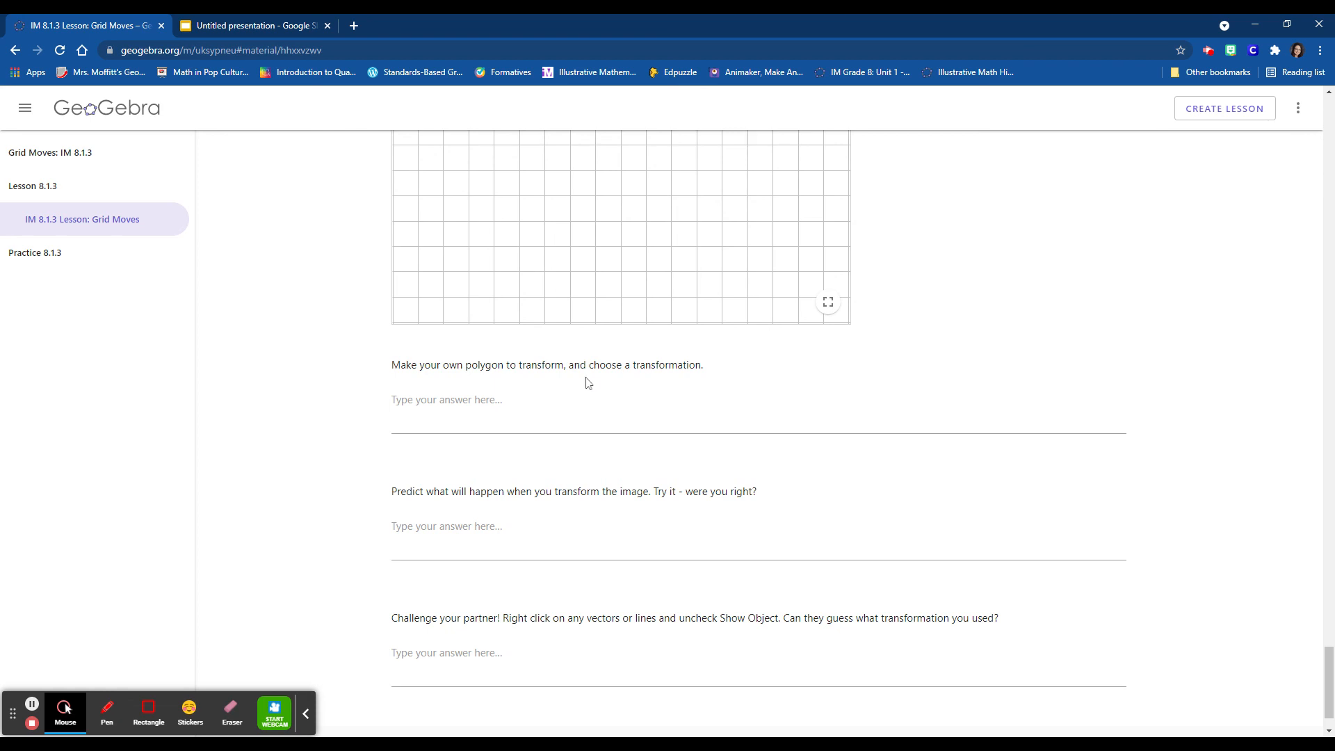
scroll(684, 360, up, 1)
scroll(705, 397, down, 1)
click(549, 526)
click(553, 407)
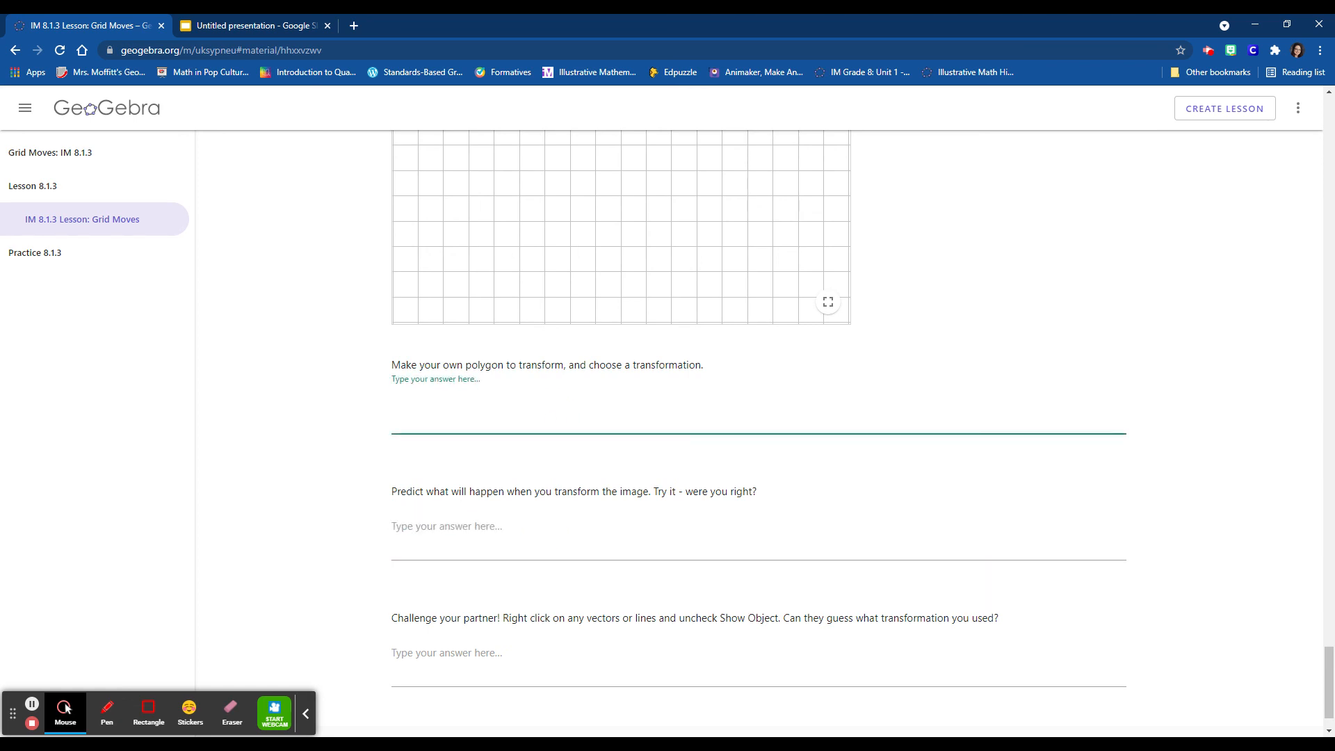
click(516, 543)
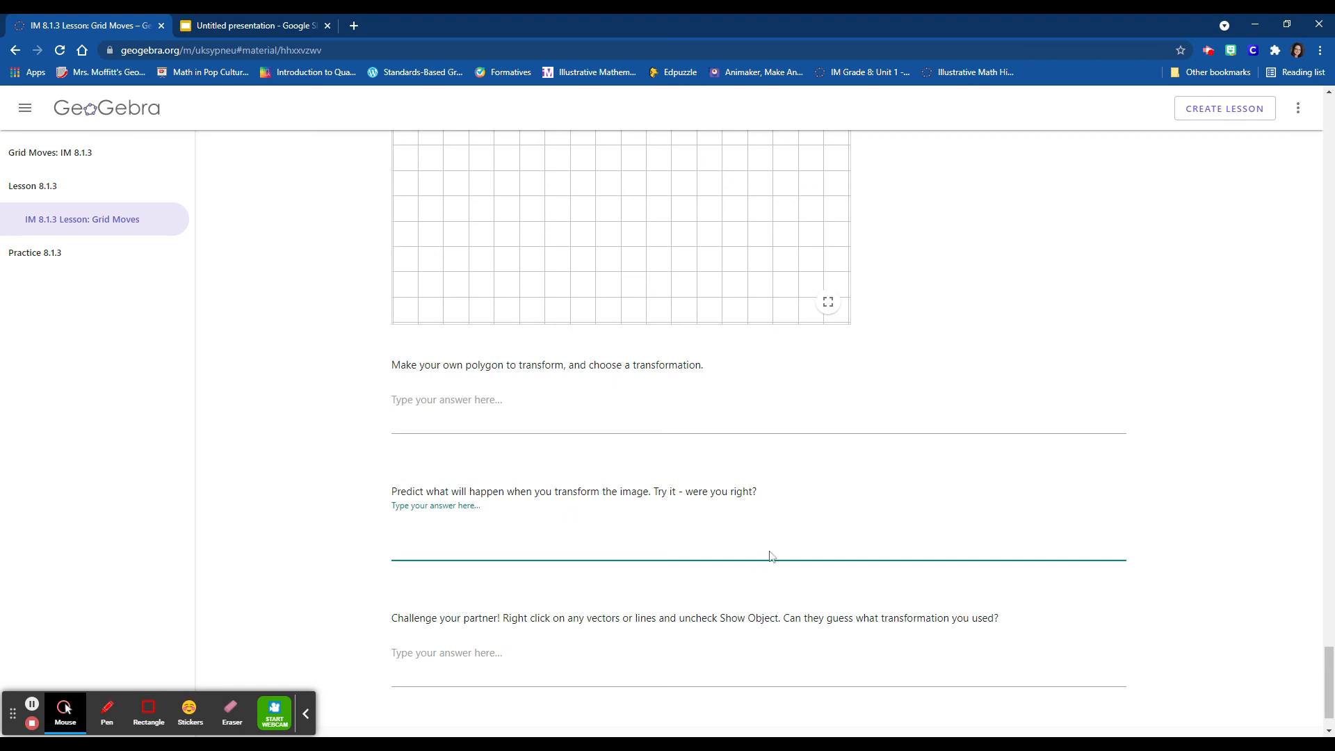
scroll(757, 438, down, 1)
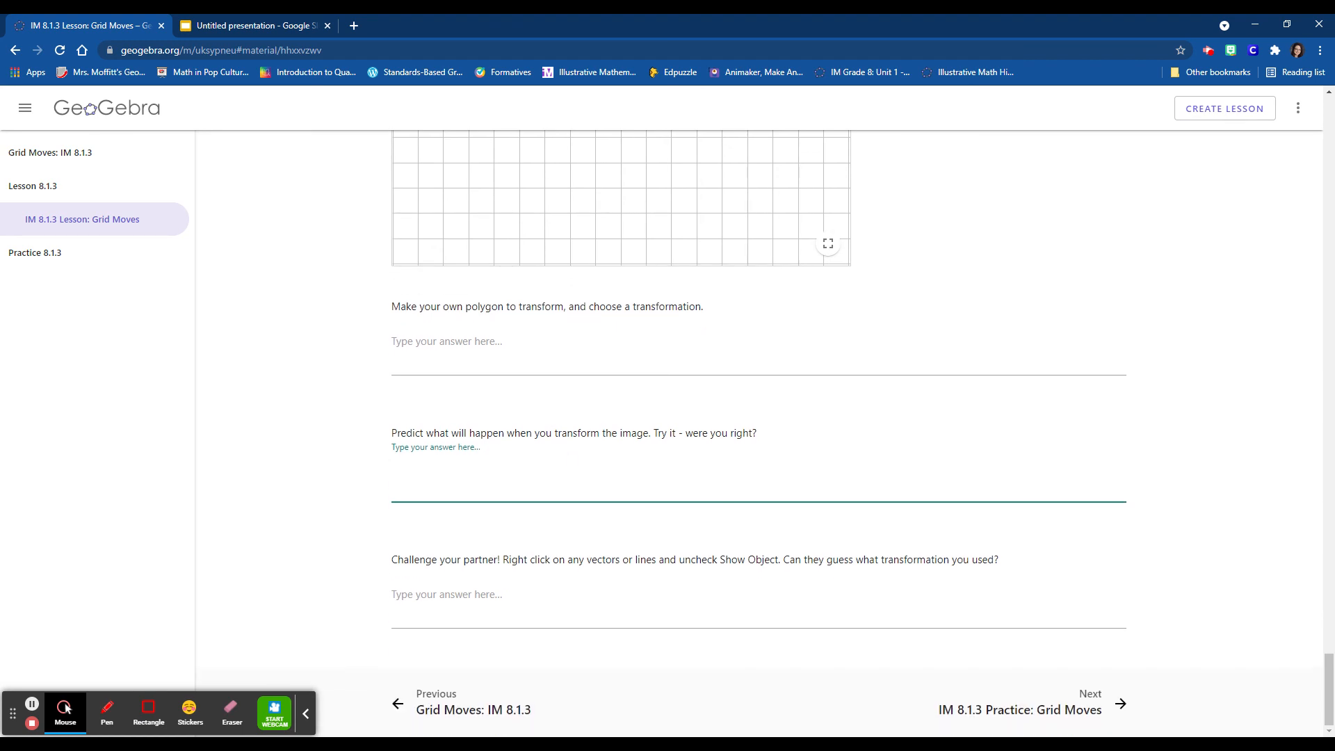
click(584, 596)
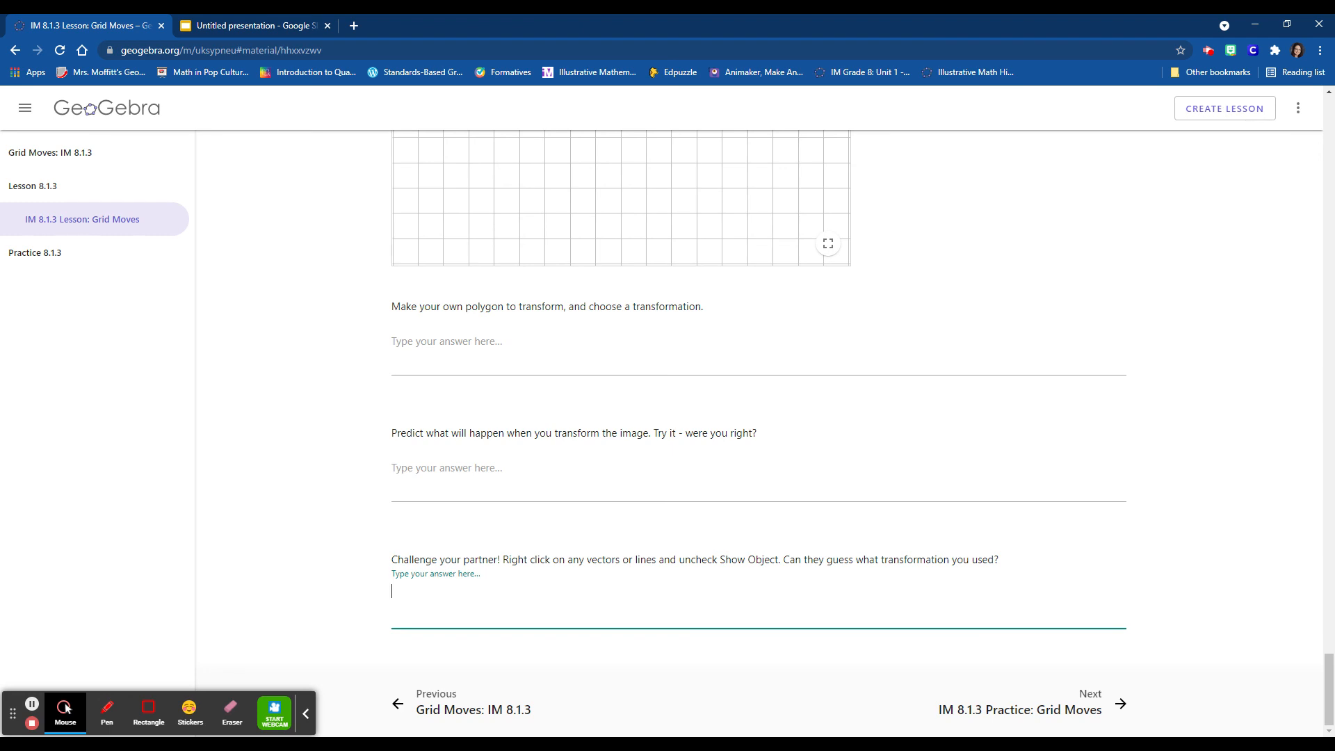
click(32, 705)
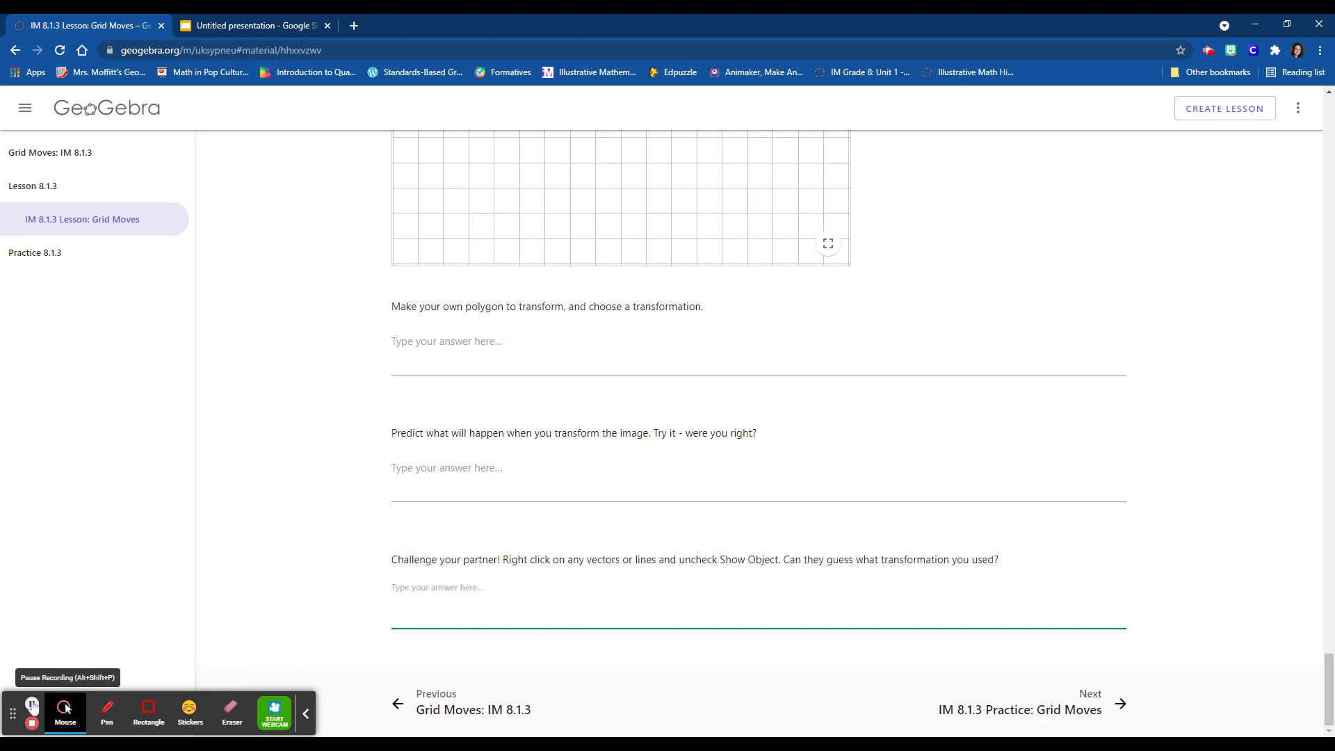